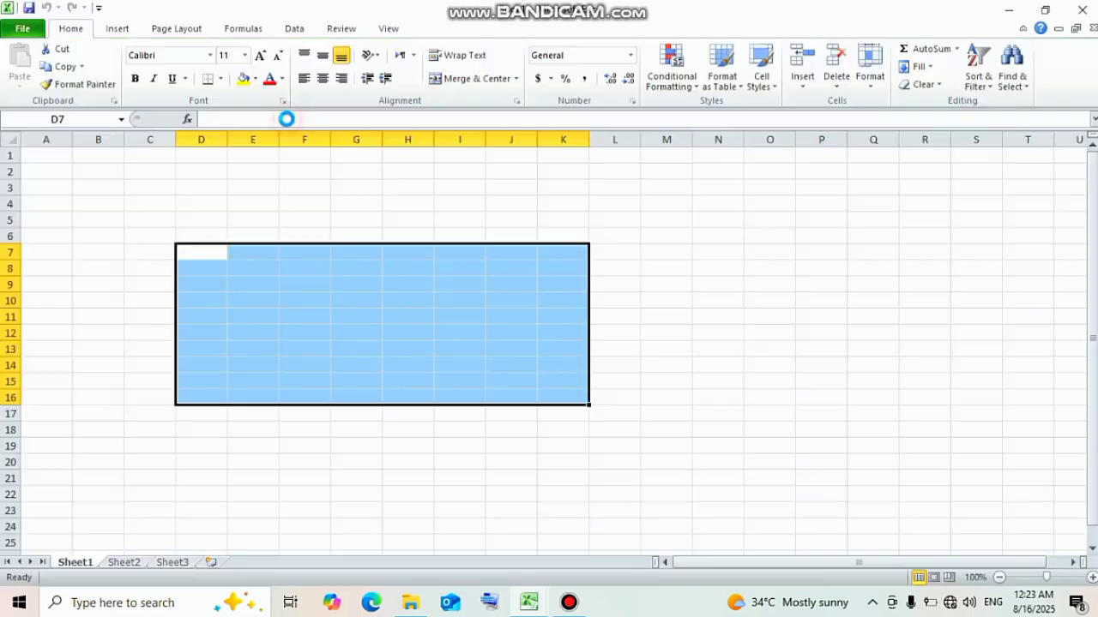
# Examine the monthly budget template's title, income and expenses headings, entry columns and total income cell
pyautogui.click(701, 273)
pyautogui.click(588, 321)
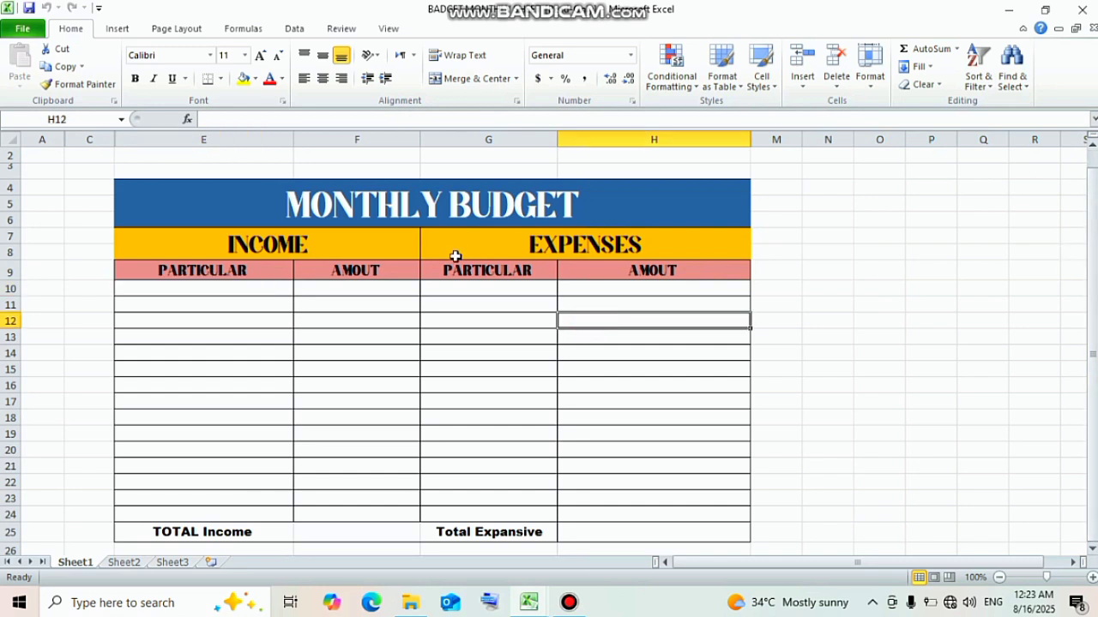
pyautogui.click(549, 214)
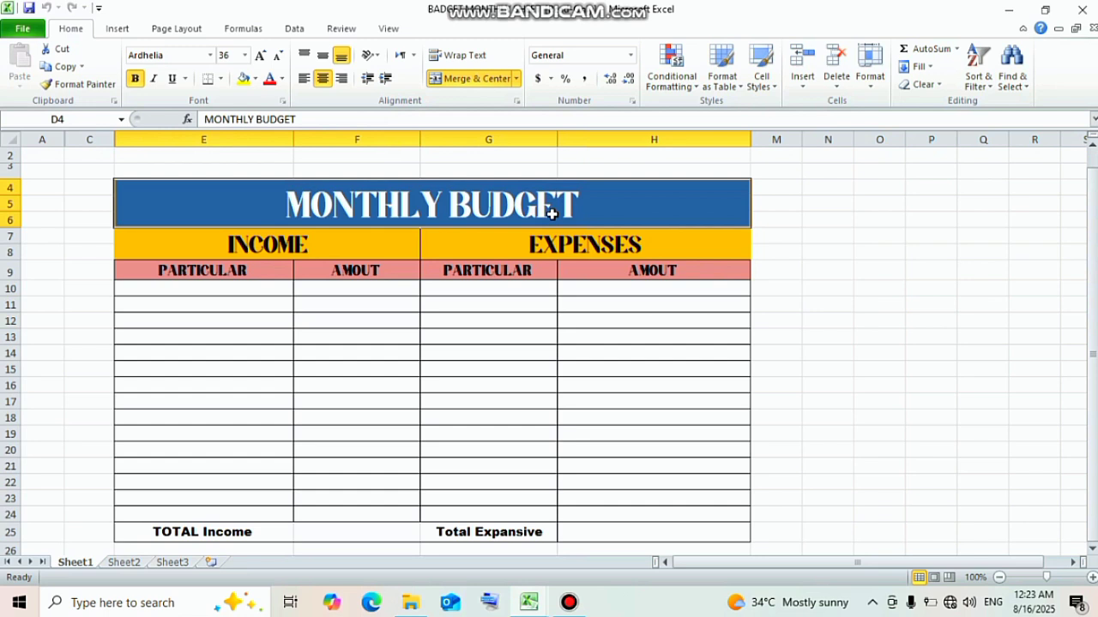
pyautogui.click(328, 238)
pyautogui.click(497, 252)
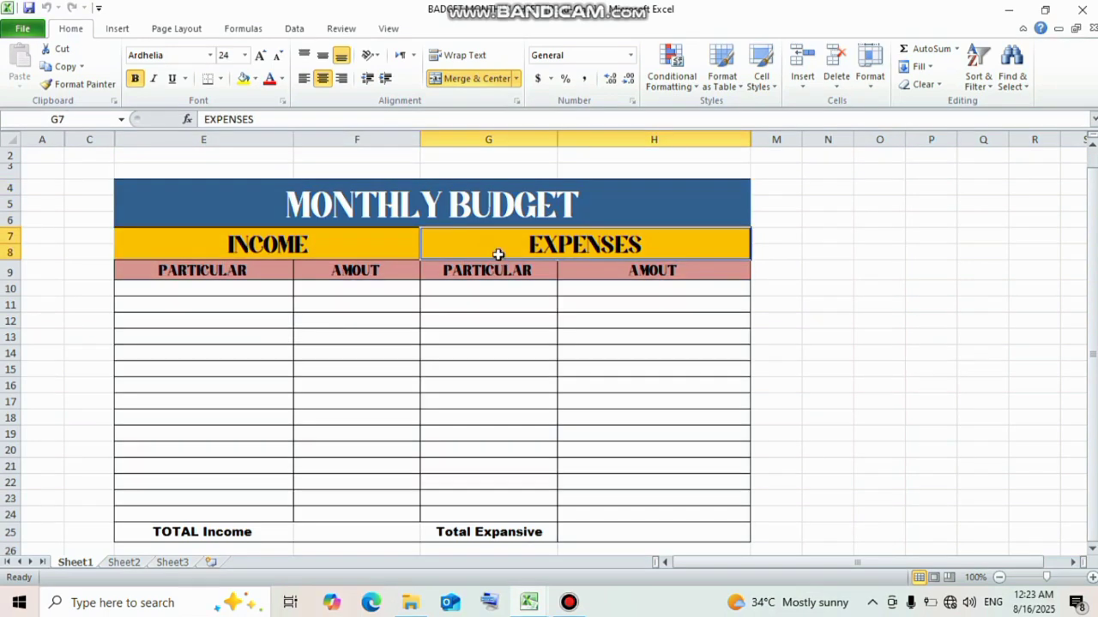
pyautogui.click(270, 270)
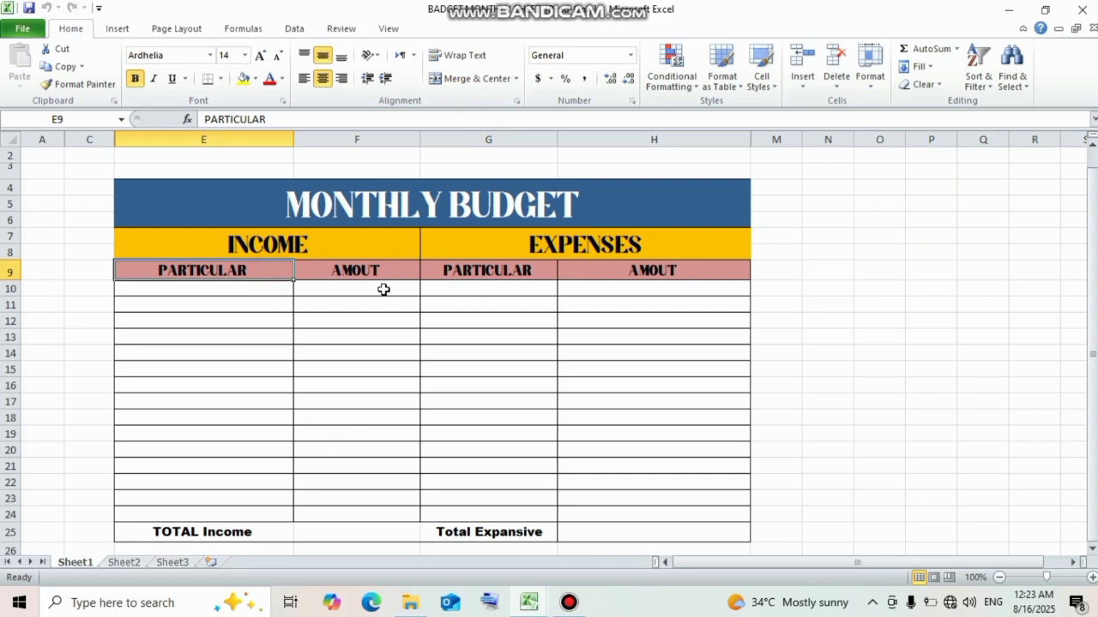
pyautogui.moveTo(382, 290); pyautogui.dragTo(409, 387)
pyautogui.moveTo(512, 287); pyautogui.dragTo(515, 467)
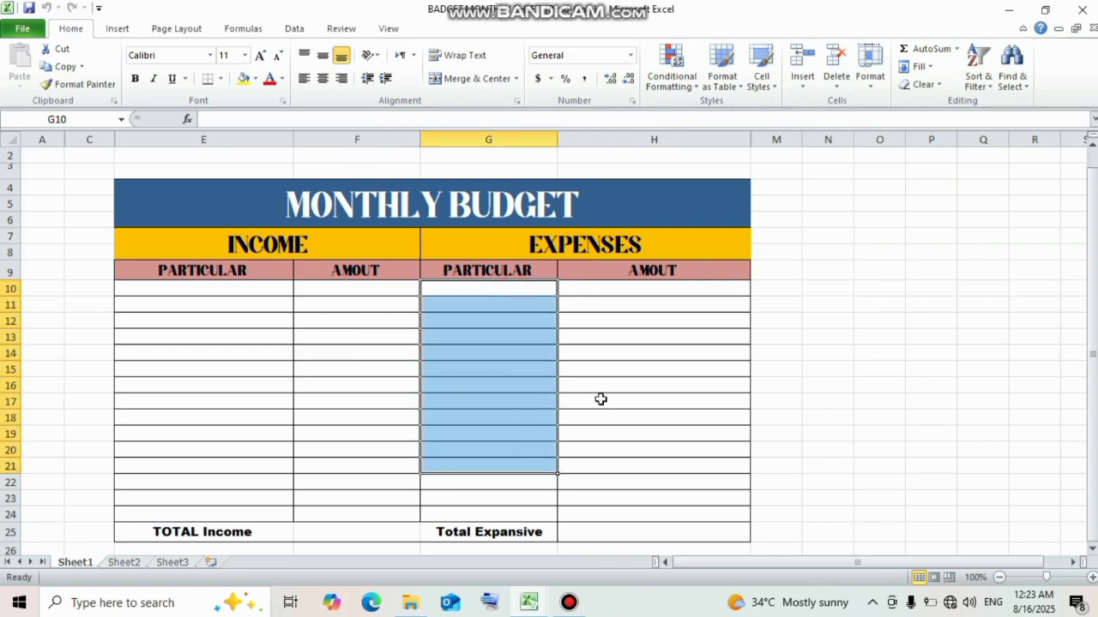
pyautogui.moveTo(703, 289); pyautogui.dragTo(705, 491)
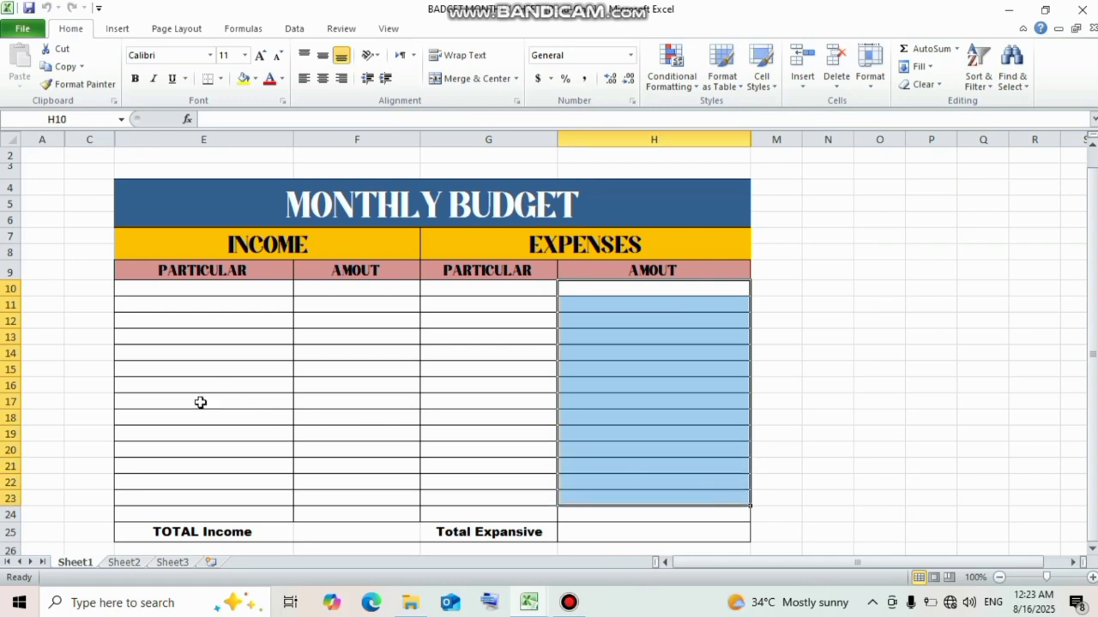
pyautogui.click(352, 532)
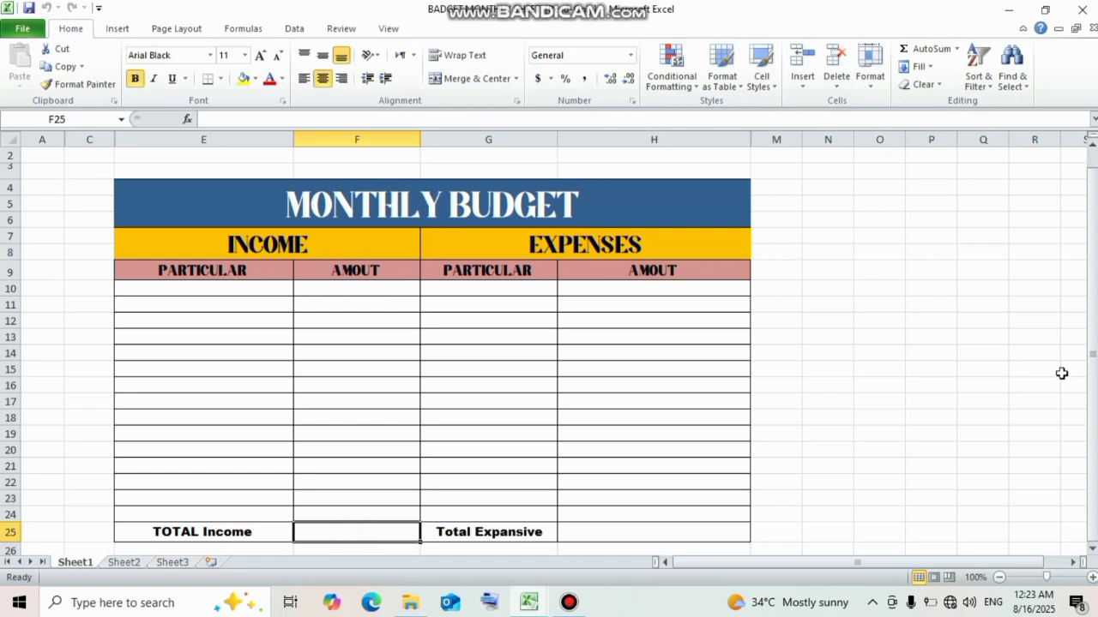
# Enter SALARY in E10 and RENTAL INCOME in E11 as the income particulars
pyautogui.moveTo(1045, 578); pyautogui.dragTo(1048, 578)
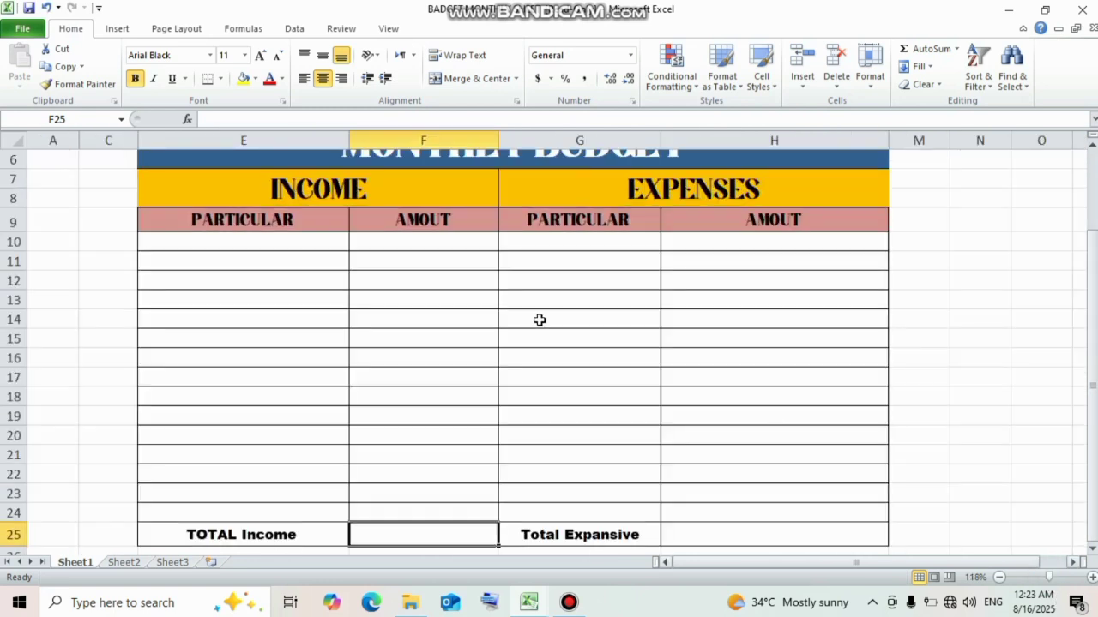
pyautogui.click(246, 264)
pyautogui.click(214, 242)
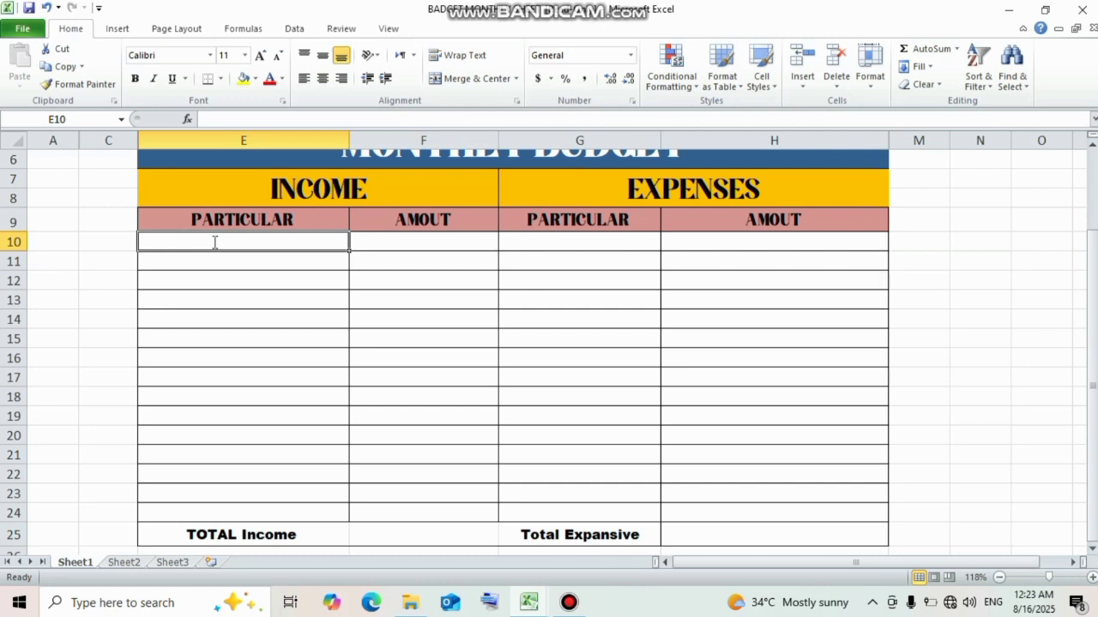
pyautogui.write('in')
pyautogui.press('BackSpace')
pyautogui.press('BackSpace')
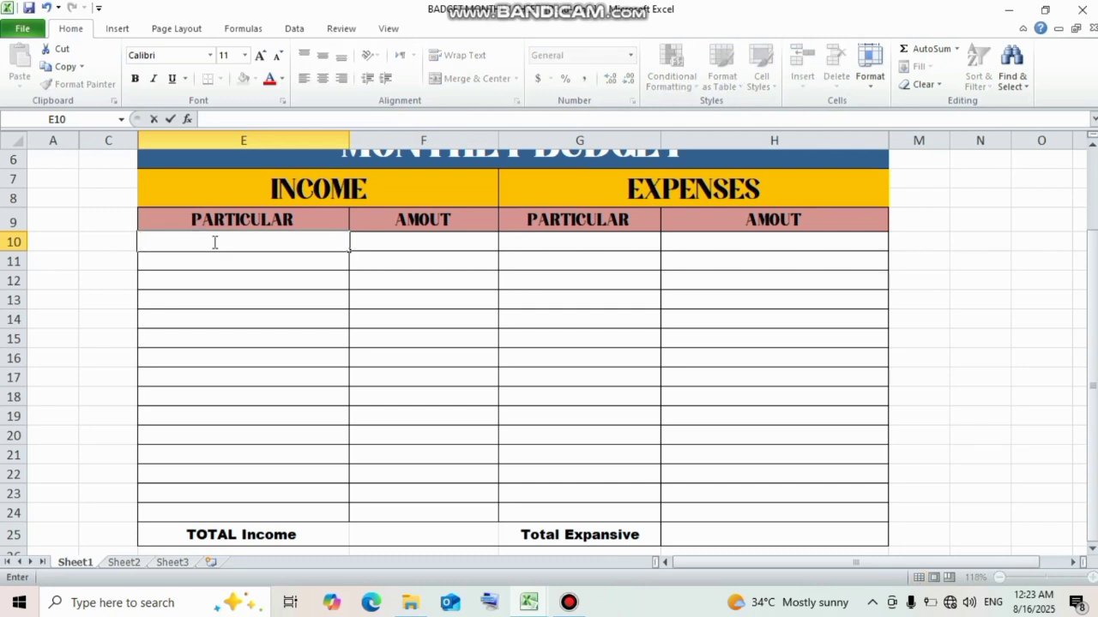
pyautogui.write('SALARY')
pyautogui.press('Return')
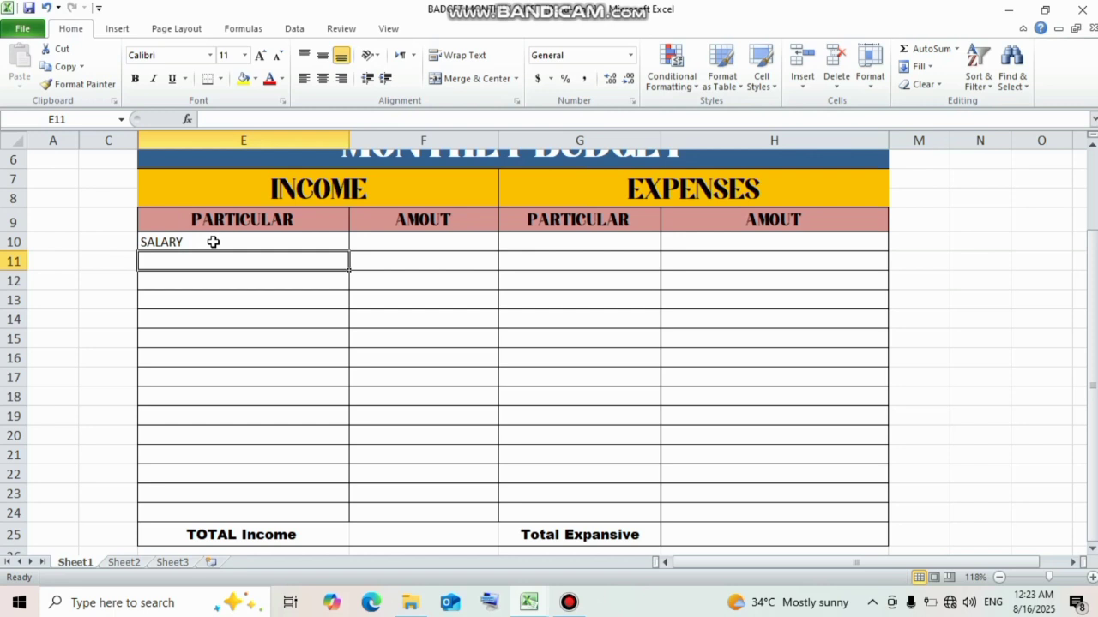
pyautogui.write('RENTA')
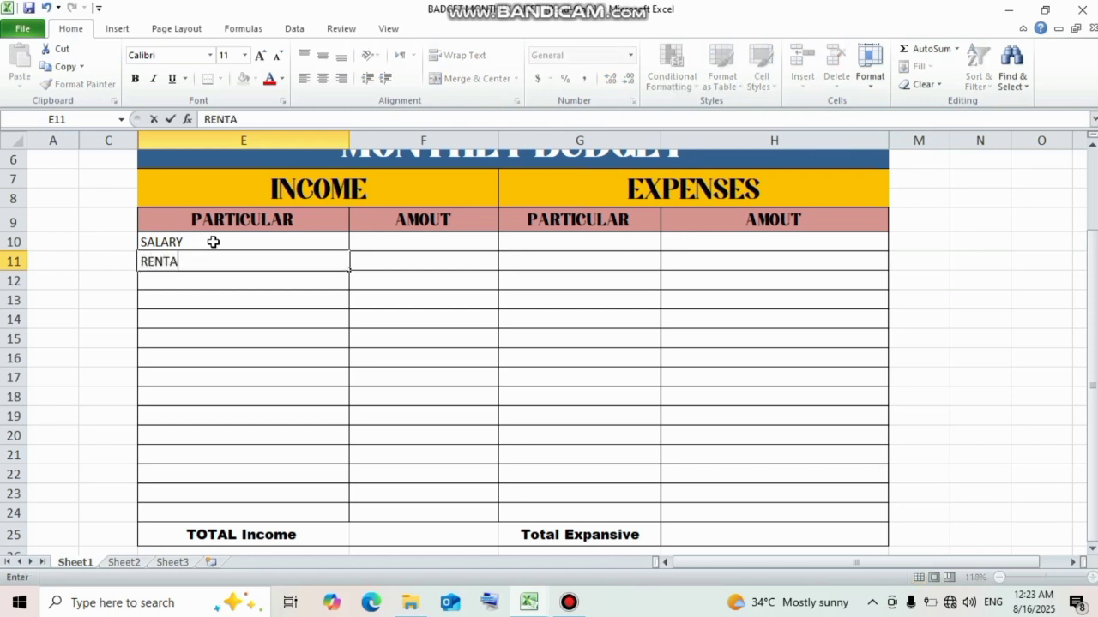
pyautogui.write('L INCOME')
pyautogui.press('Return')
# Enter 120000 as the salary amount in F10
pyautogui.press('Up')
pyautogui.press('Up')
pyautogui.press('Right')
pyautogui.press('Down')
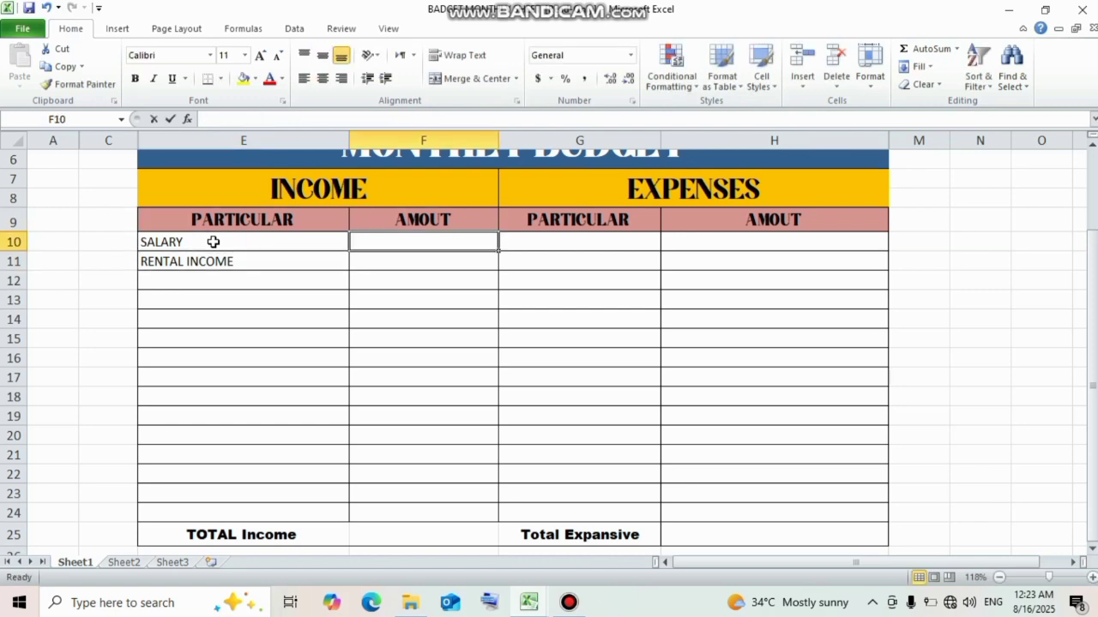
pyautogui.write('120000')
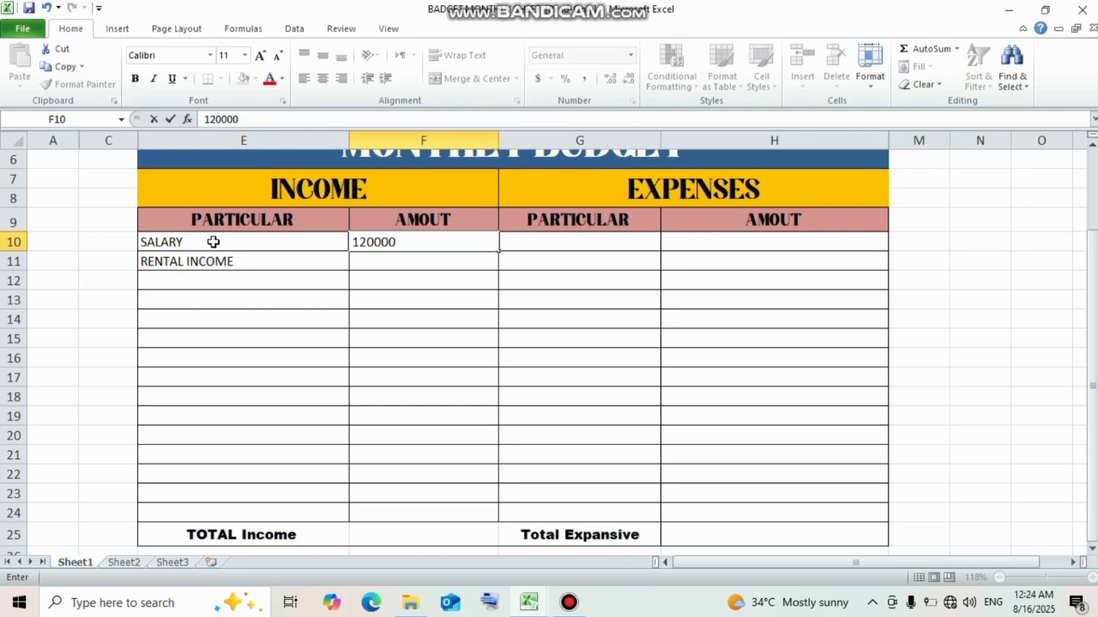
pyautogui.press('Up')
pyautogui.press('Left')
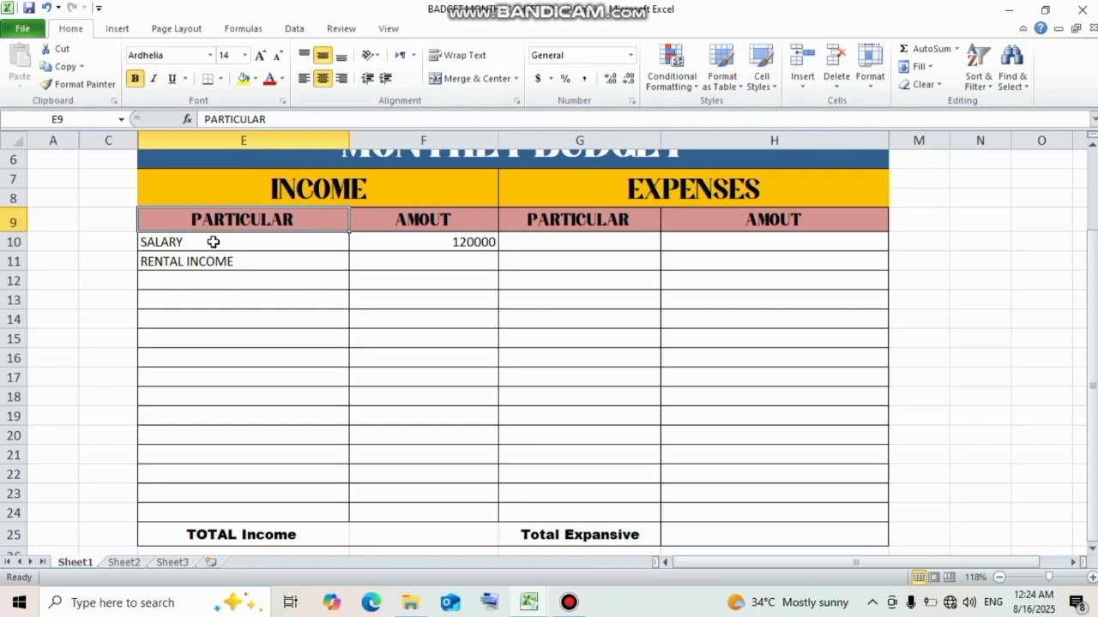
# Enter 8000 as the rental income amount in F11 and select the first expense particular cell, G10
pyautogui.press('Down')
pyautogui.press('Down')
pyautogui.press('Down')
pyautogui.press('Right')
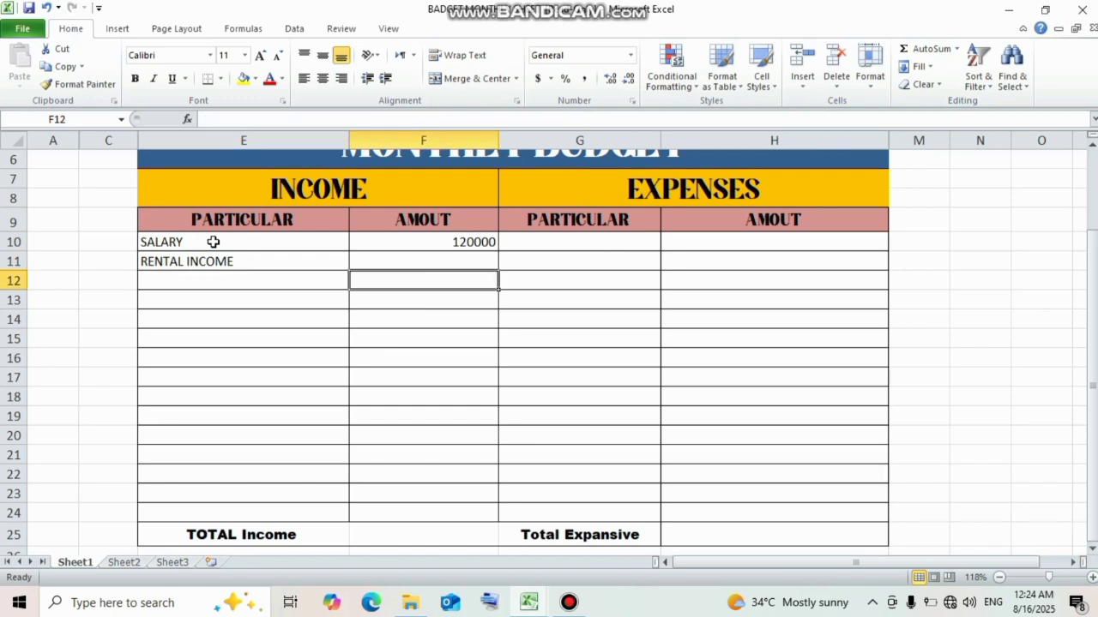
pyautogui.press('Up')
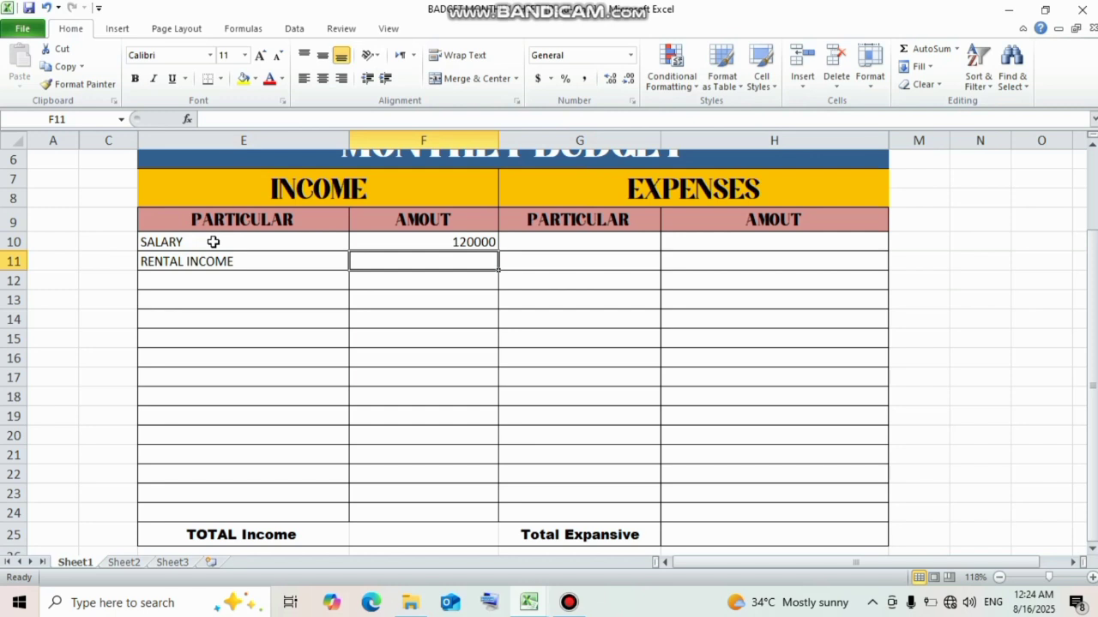
pyautogui.write('8')
pyautogui.press('BackSpace')
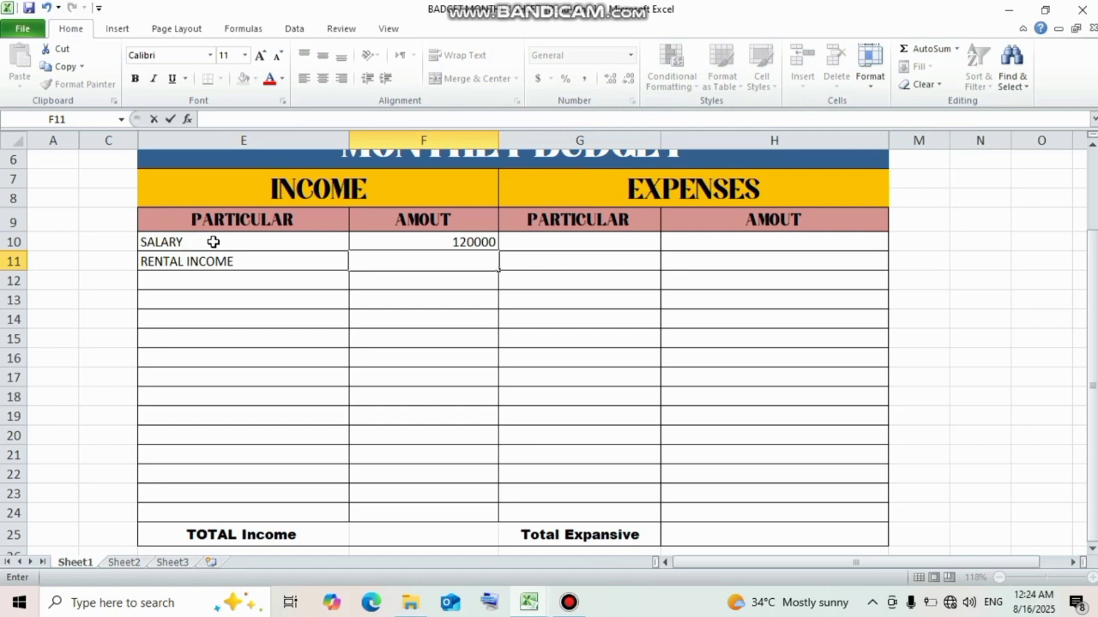
pyautogui.write('800000')
pyautogui.press('BackSpace')
pyautogui.press('BackSpace')
pyautogui.press('BackSpace')
pyautogui.write('0')
pyautogui.press('Tab')
pyautogui.press('Up')
pyautogui.press('Right')
pyautogui.press('Left')
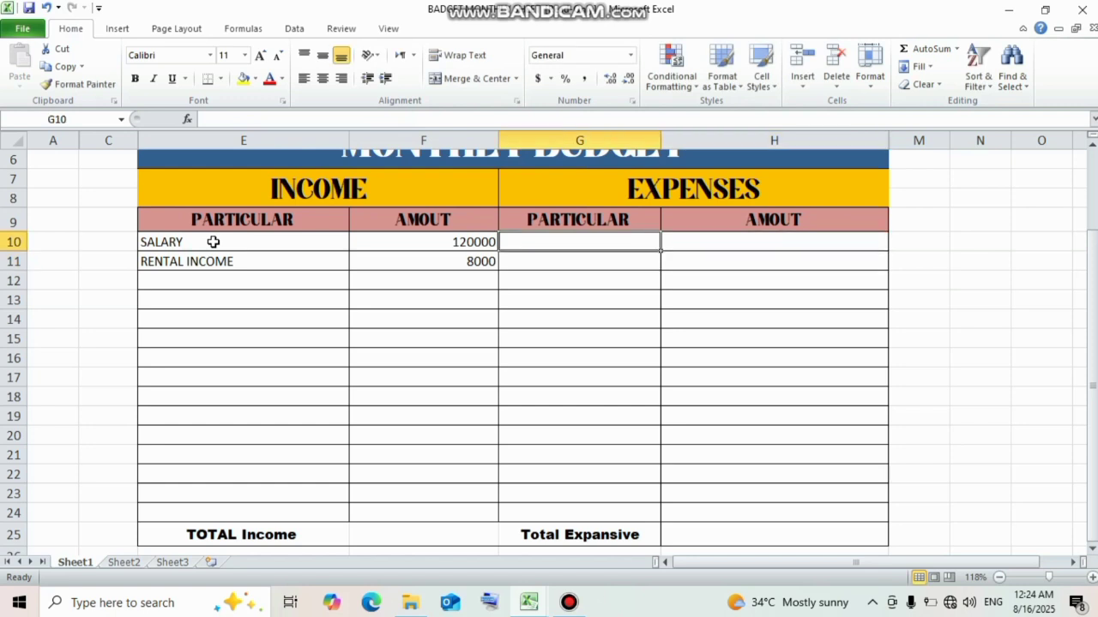
pyautogui.write('hOU')
pyautogui.press('BackSpace')
pyautogui.press('BackSpace')
pyautogui.press('BackSpace')
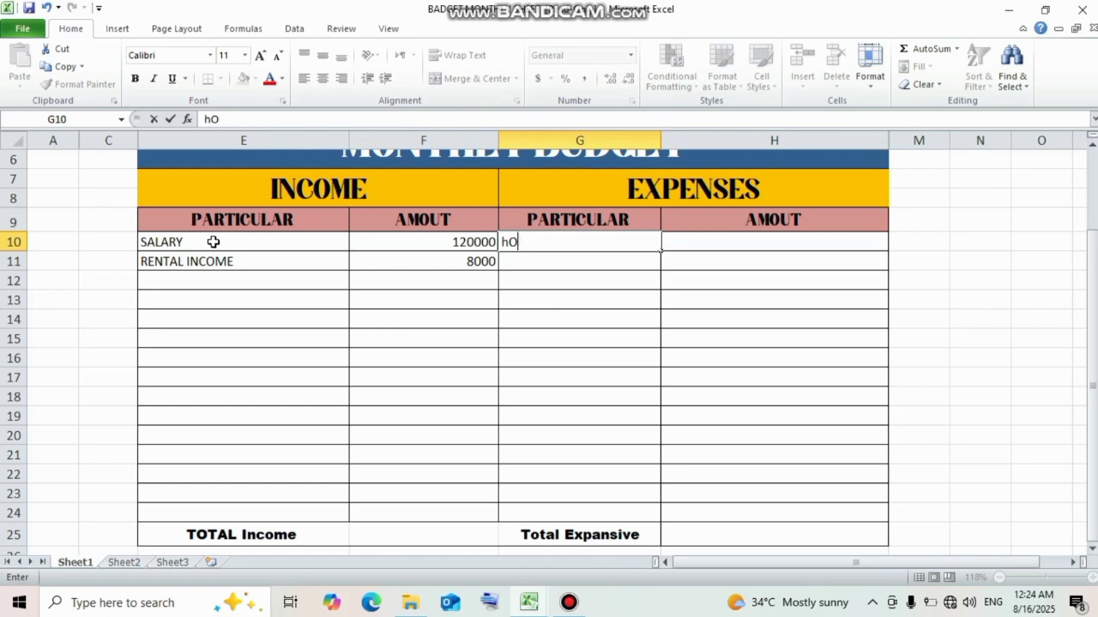
pyautogui.write('HOME LOAB')
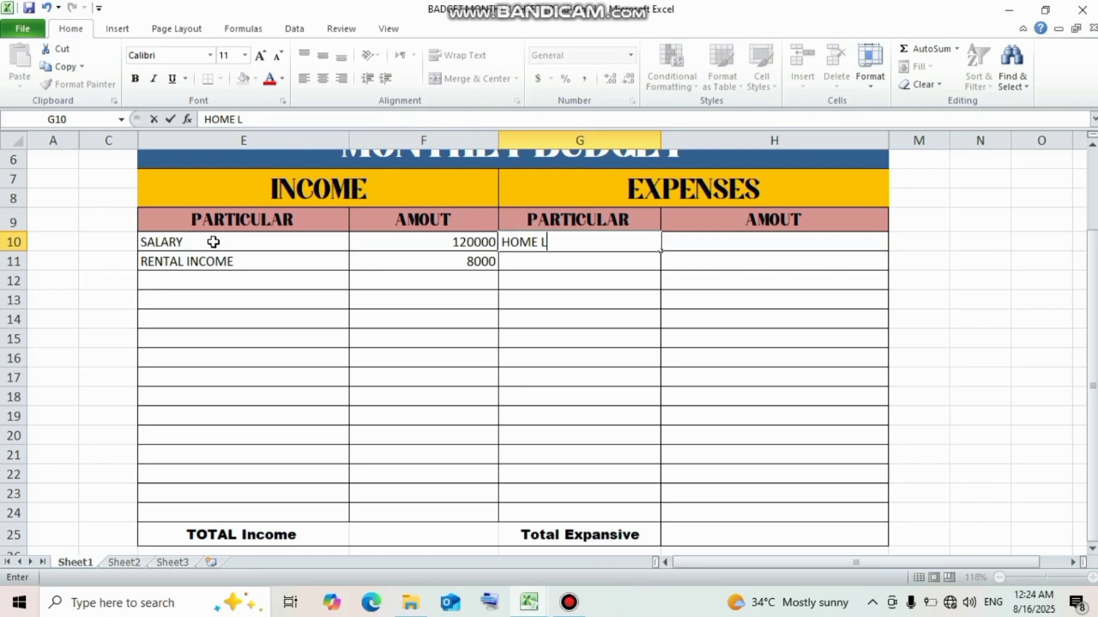
pyautogui.press('BackSpace')
pyautogui.press('BackSpace')
pyautogui.press('BackSpace')
pyautogui.press('BackSpace')
pyautogui.press('BackSpace')
pyautogui.write('BILL')
pyautogui.press('Return')
pyautogui.press('Up')
pyautogui.press('BackSpace')
# Enter RENT HOUSE as the first expense particular in G10
pyautogui.write('RENT ')
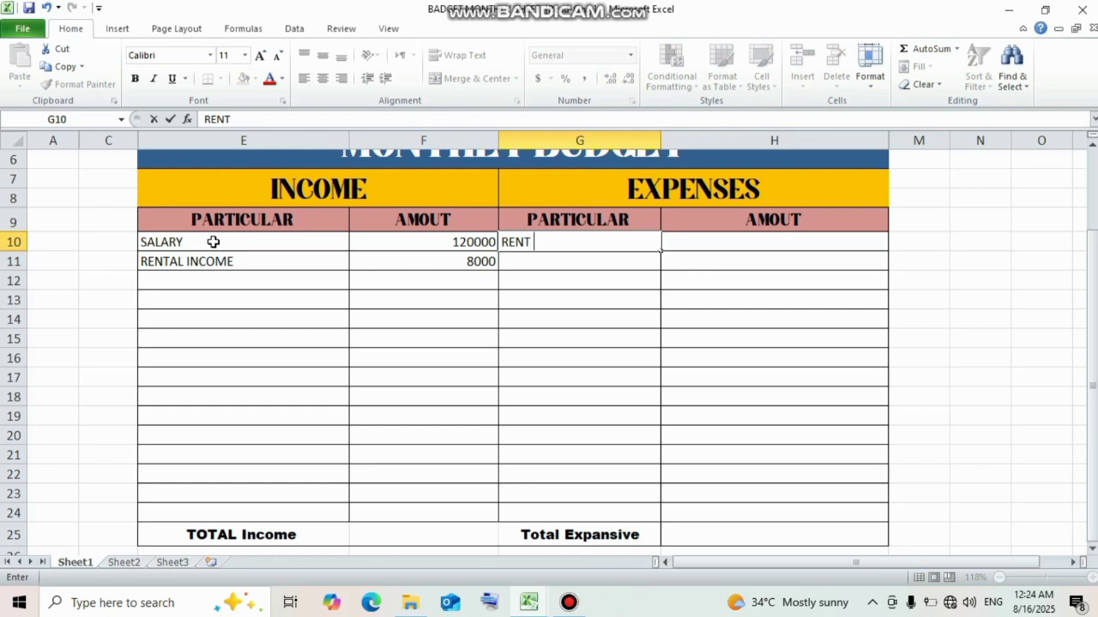
pyautogui.write('HOUSE')
pyautogui.press('Return')
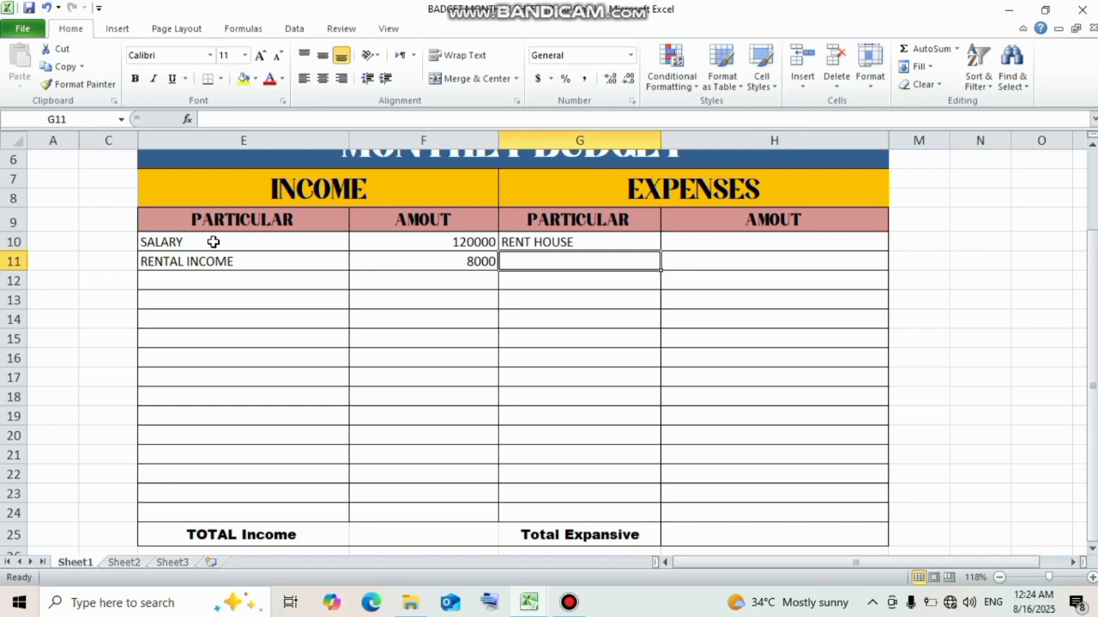
# Add the expense particulars ELECTRICITY BILL in G11 and WATER BILL in G12
pyautogui.write('EL')
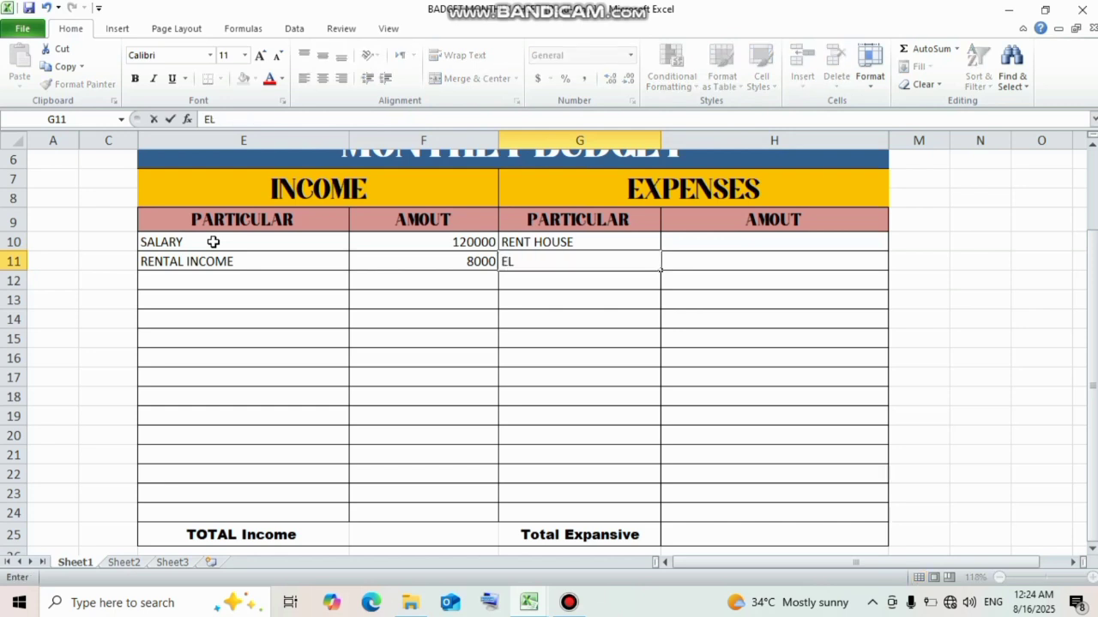
pyautogui.write('ECTRICITY')
pyautogui.press('BackSpace')
pyautogui.write('Y')
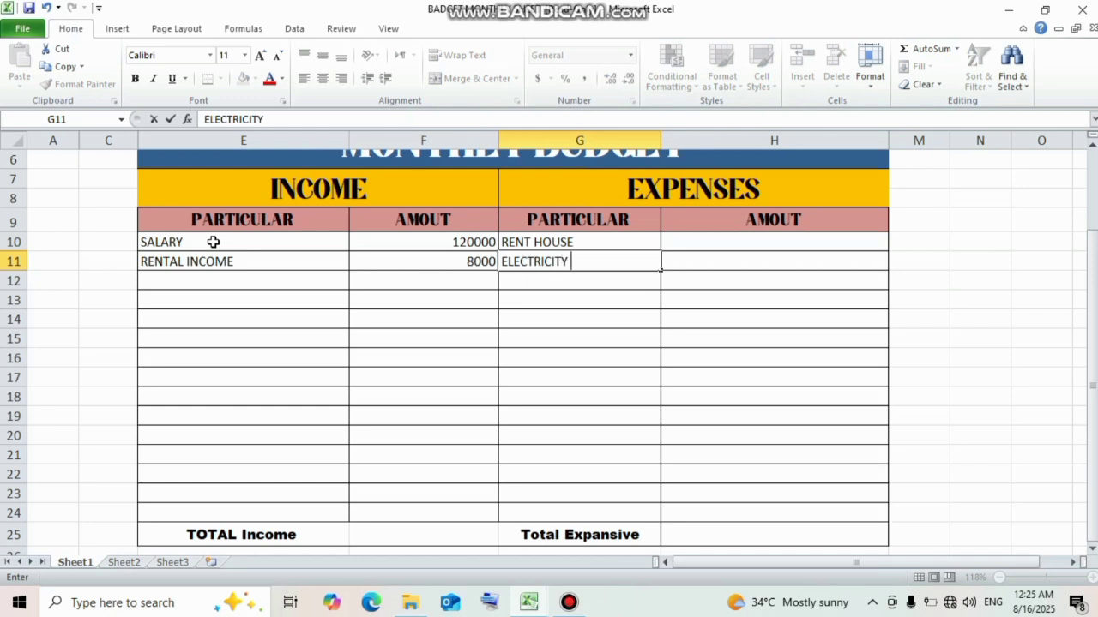
pyautogui.write(' BILL')
pyautogui.press('Return')
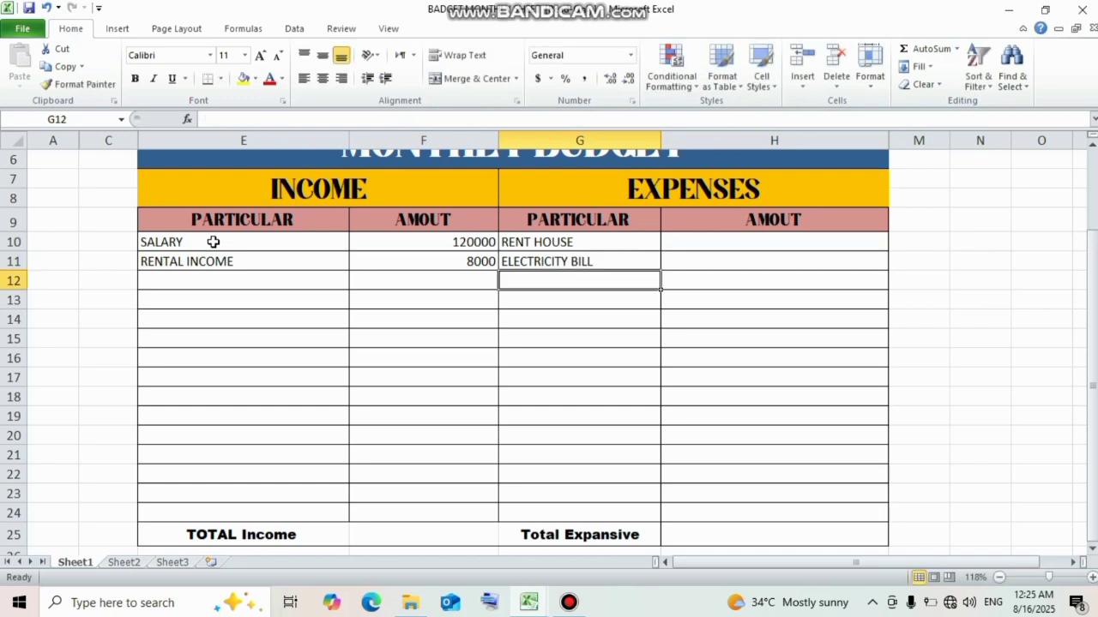
pyautogui.write('W')
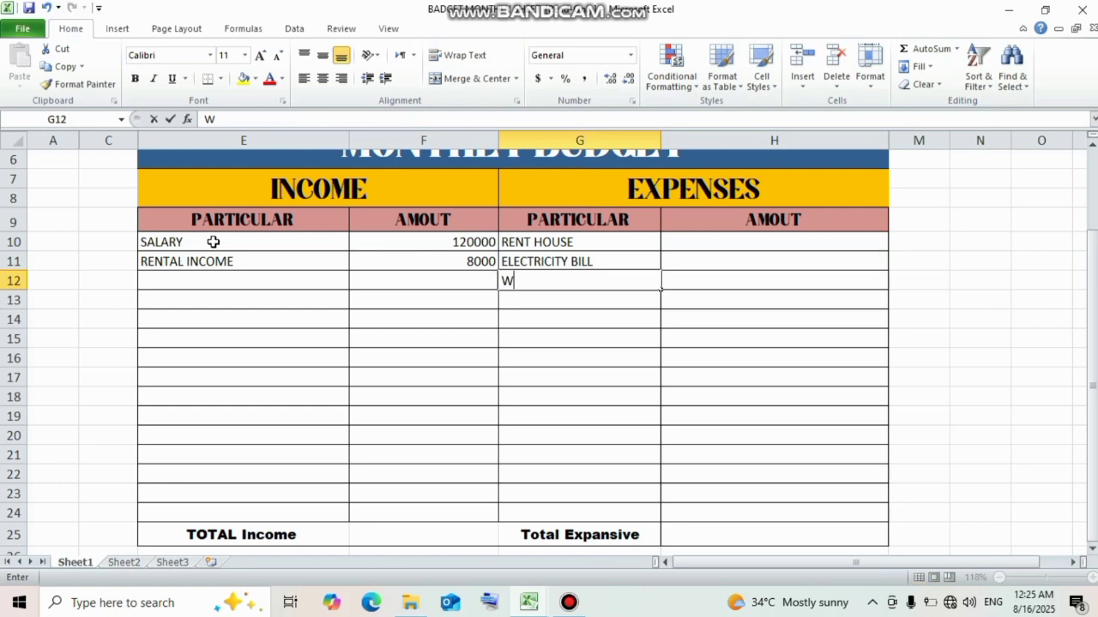
pyautogui.write('ATER BILL')
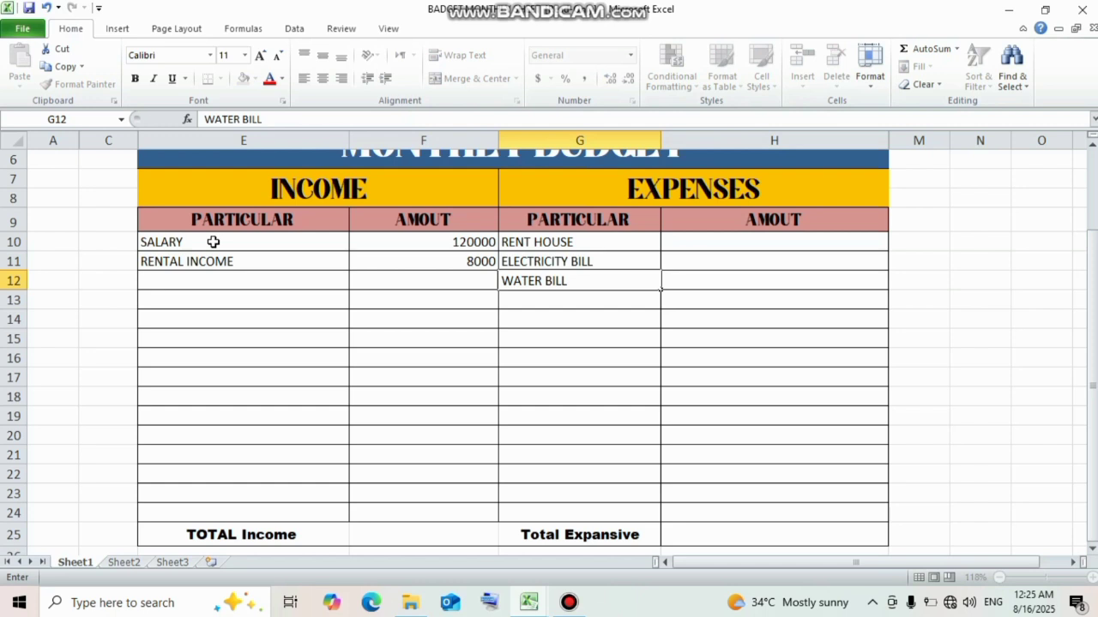
pyautogui.press('Return')
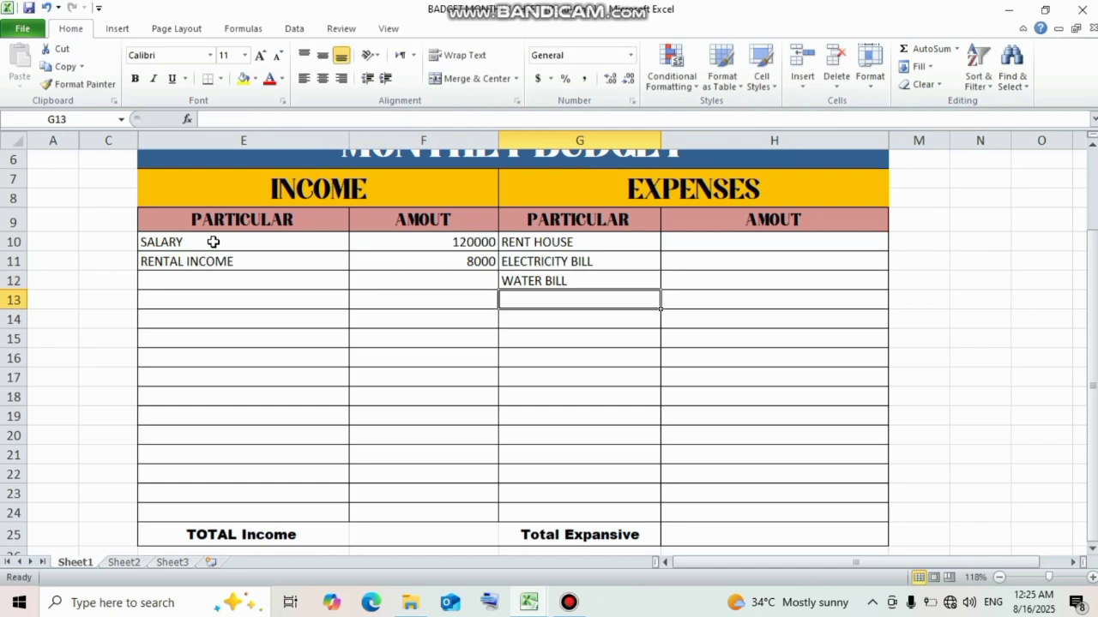
# Add the expense particulars MOBILE in G13 and FOOD in G14
pyautogui.write('MOB')
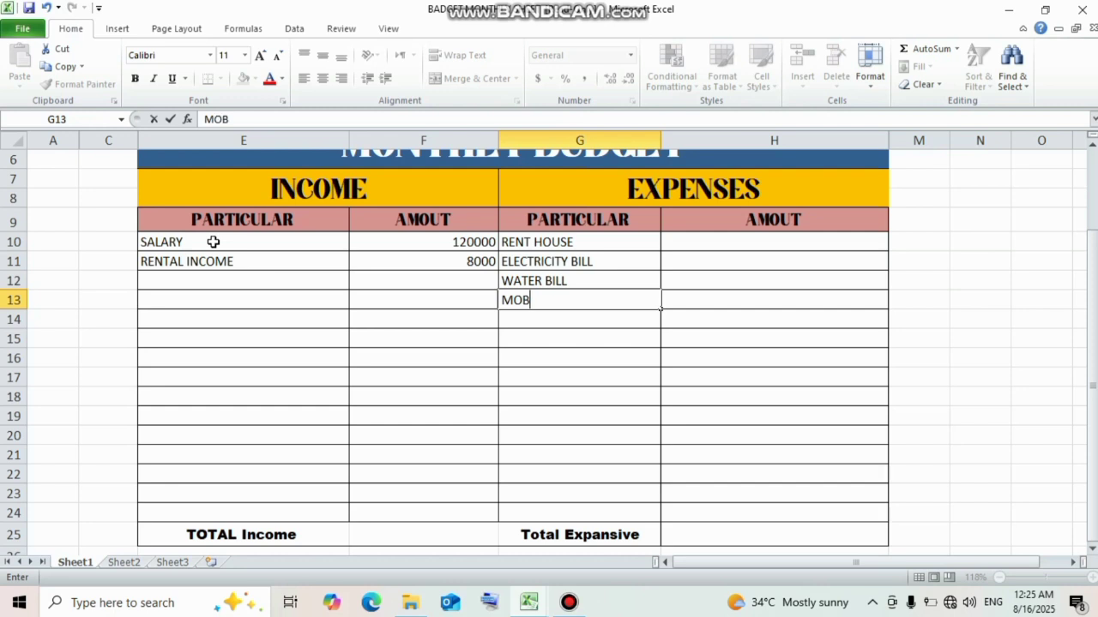
pyautogui.write('ILE BI')
pyautogui.press('BackSpace')
pyautogui.press('BackSpace')
pyautogui.press('Return')
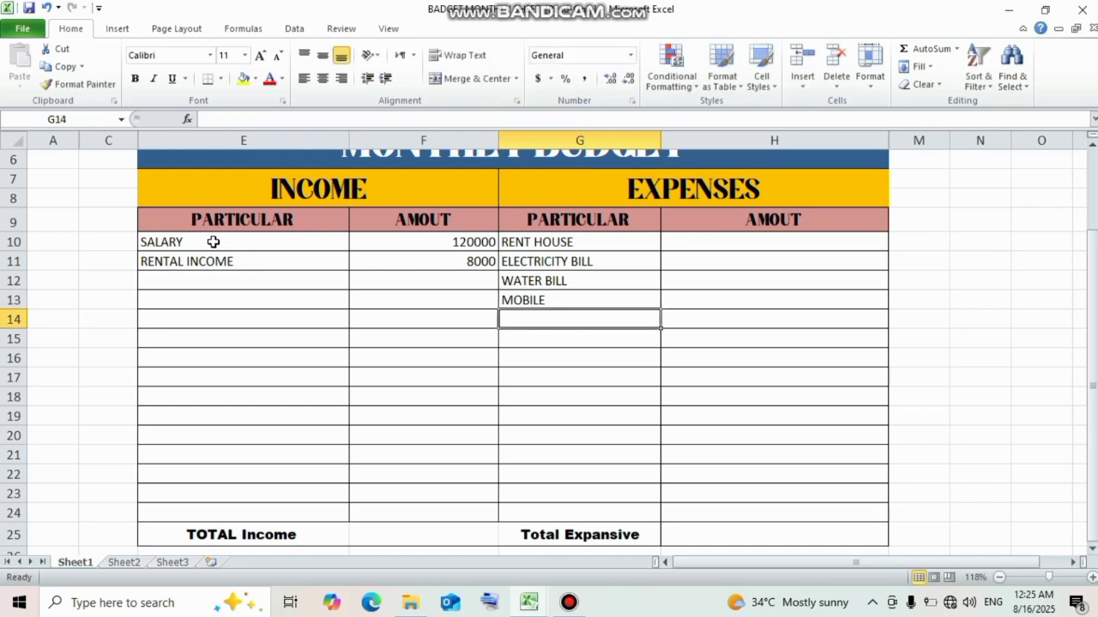
pyautogui.write('FOOOD')
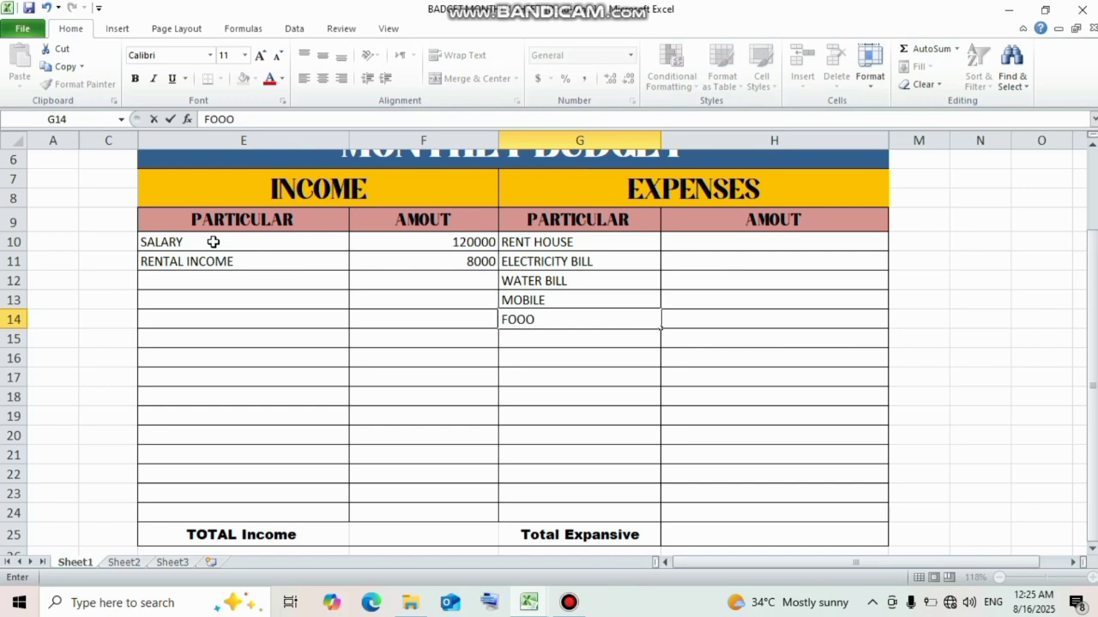
pyautogui.press('BackSpace')
pyautogui.press('BackSpace')
pyautogui.write('D')
pyautogui.press('Return')
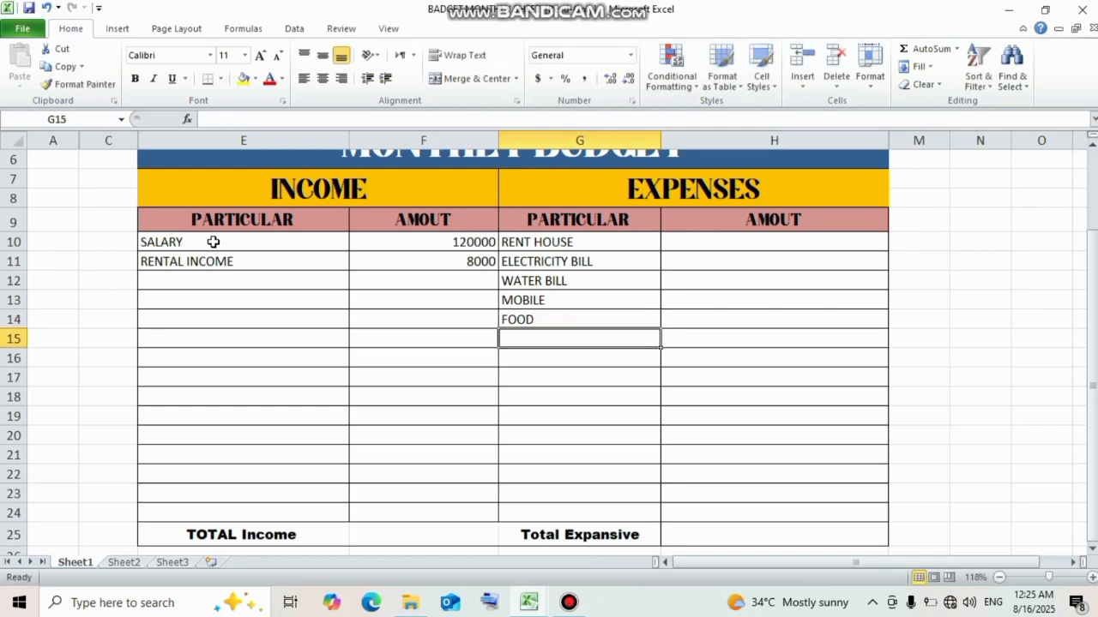
# Add TV as an expense particular in G15 below FOOD
pyautogui.write('TV')
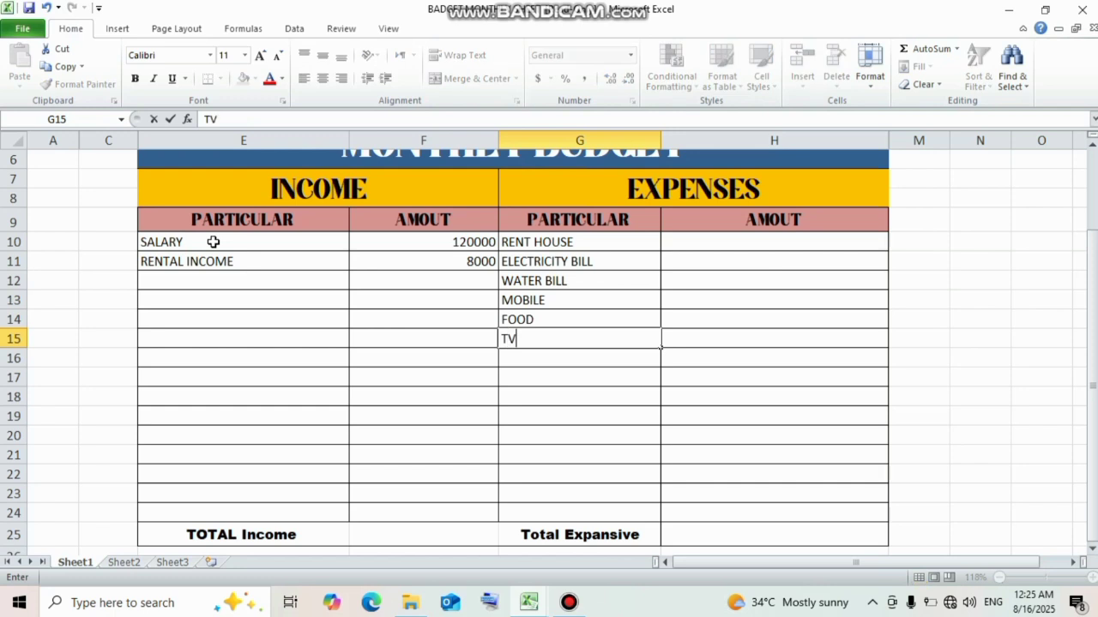
pyautogui.press('Right')
pyautogui.press('Left')
pyautogui.press('Down')
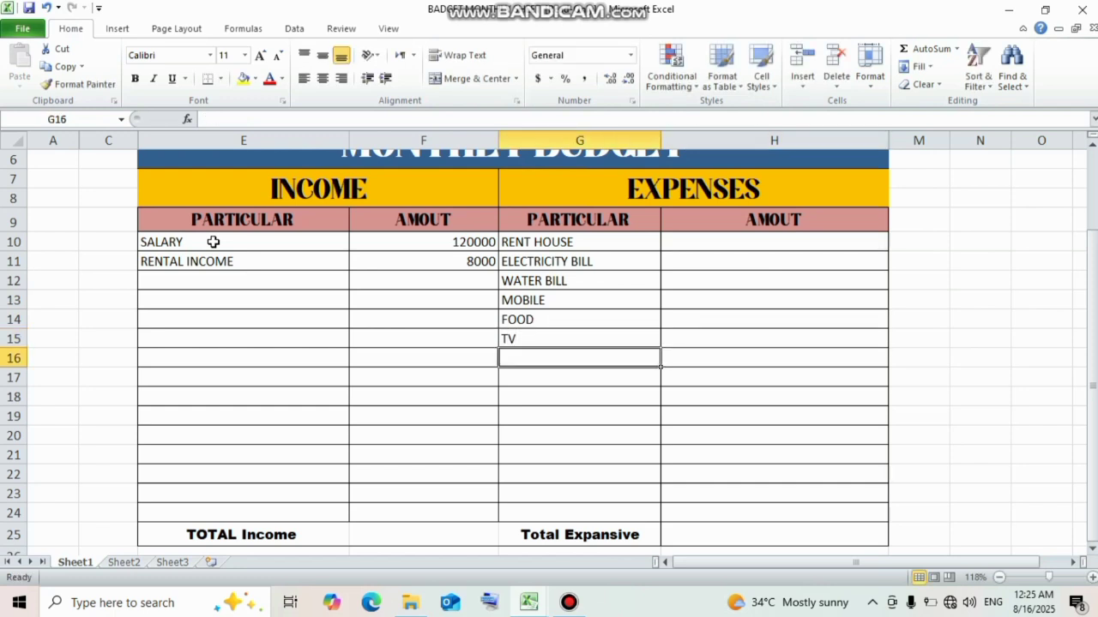
# Add BIKE LOAN EMI as an expense particular in G16 below TV
pyautogui.write('BILE ;')
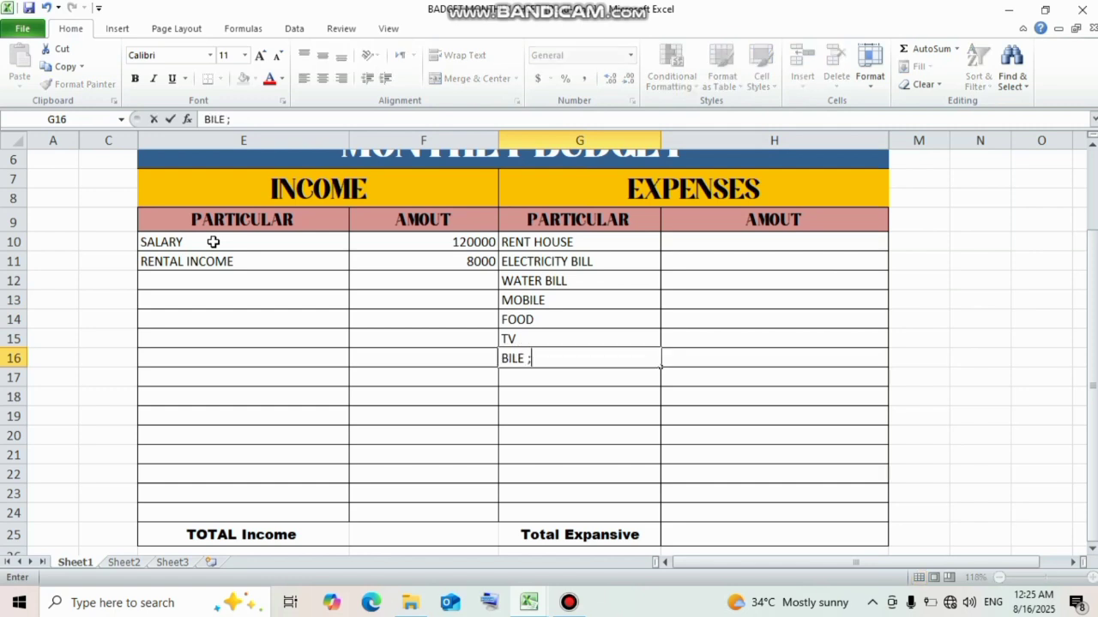
pyautogui.press('BackSpace')
pyautogui.press('BackSpace')
pyautogui.press('BackSpace')
pyautogui.write('KE LOAN ')
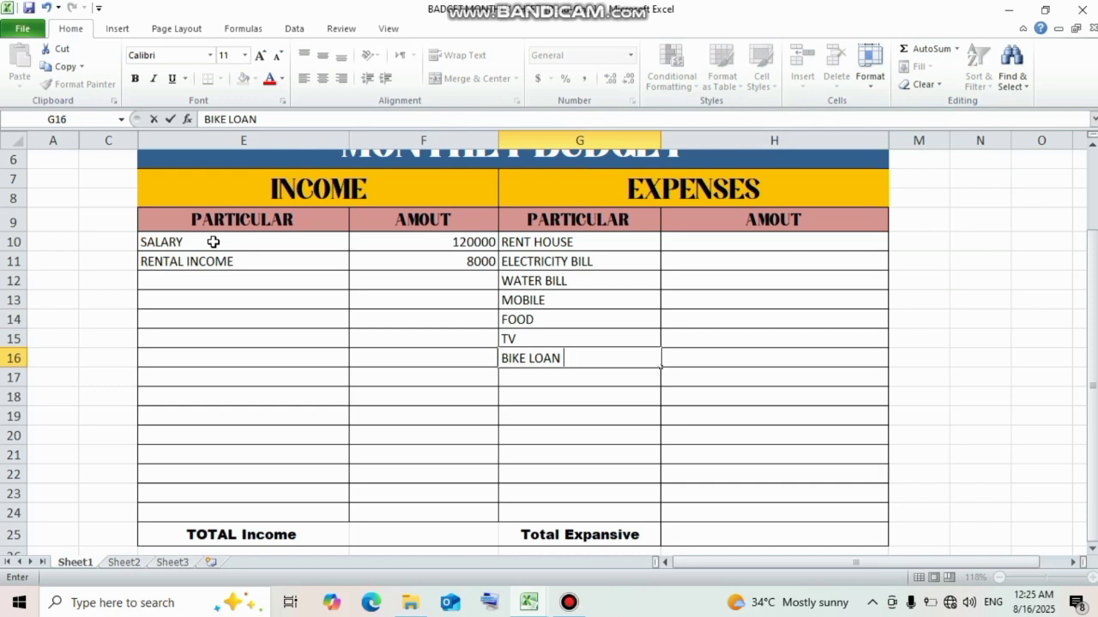
pyautogui.write('EMI')
# Enter 2000 as the RENT HOUSE amount in H10
pyautogui.press('Up')
pyautogui.press('Up')
pyautogui.press('Up')
pyautogui.press('Up')
pyautogui.press('Up')
pyautogui.press('Up')
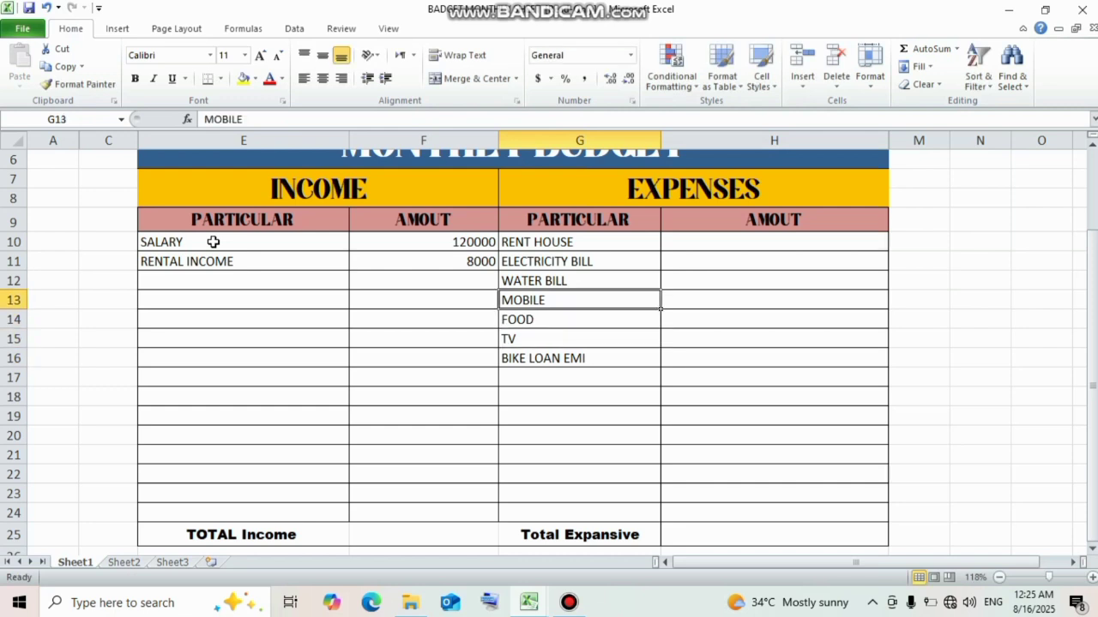
pyautogui.press('Right')
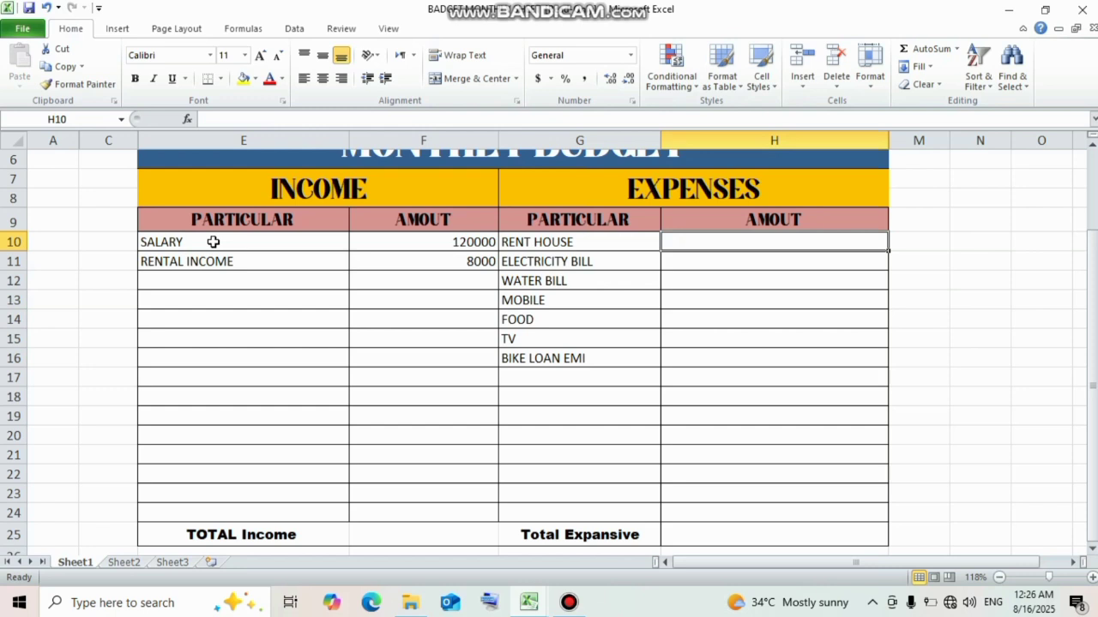
pyautogui.write('20000')
pyautogui.press('BackSpace')
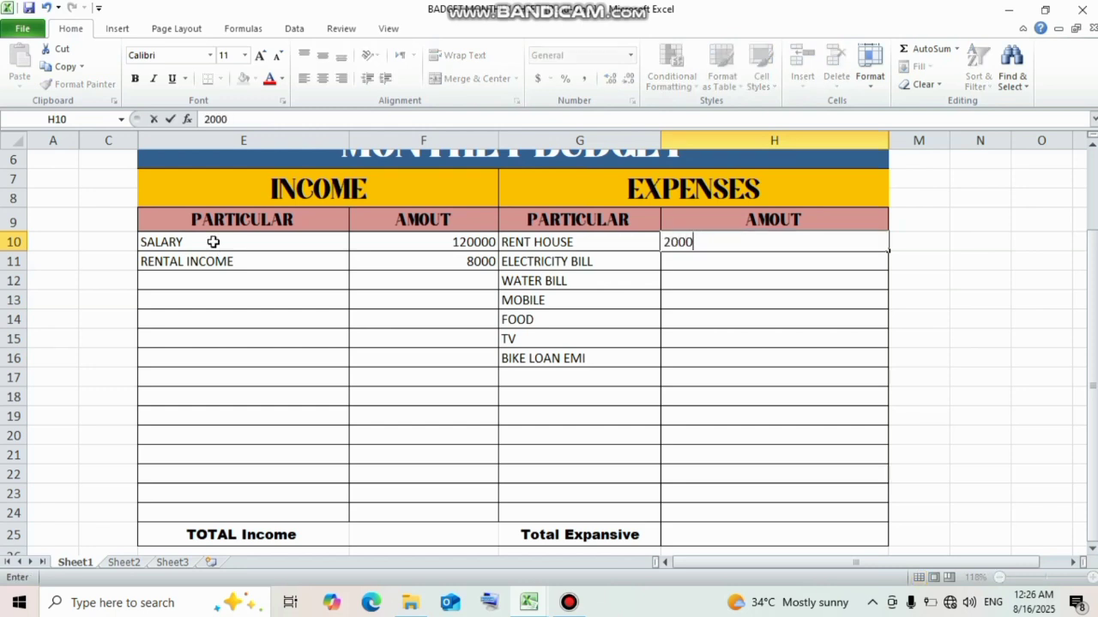
pyautogui.press('Return')
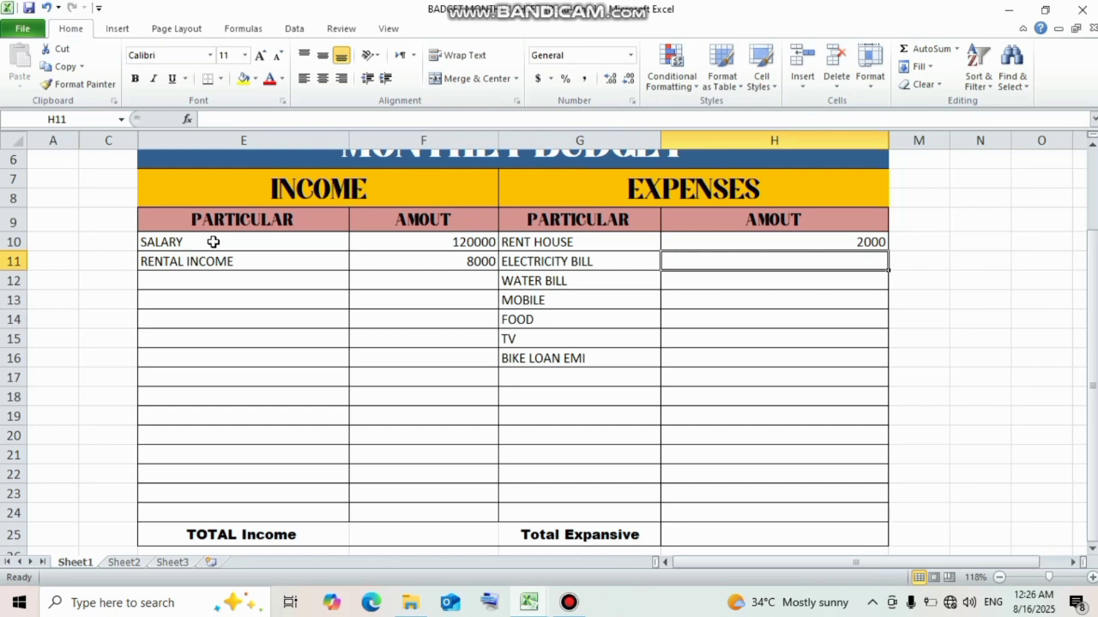
# Correct the RENT HOUSE amount in H10 to 20000
pyautogui.press('Up')
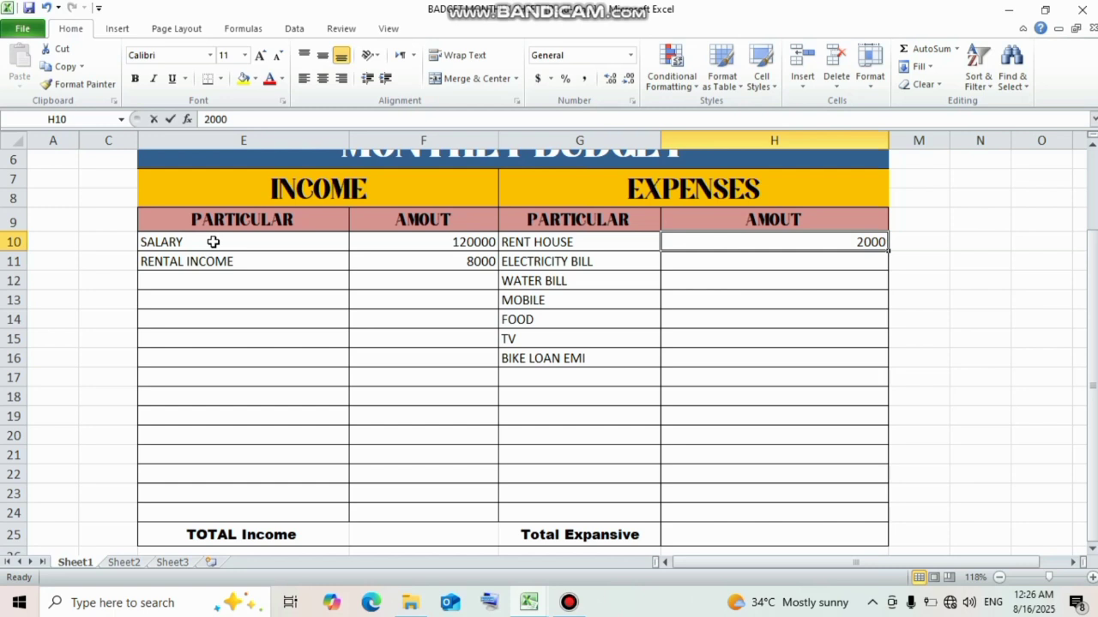
pyautogui.press('F2')
pyautogui.write('0')
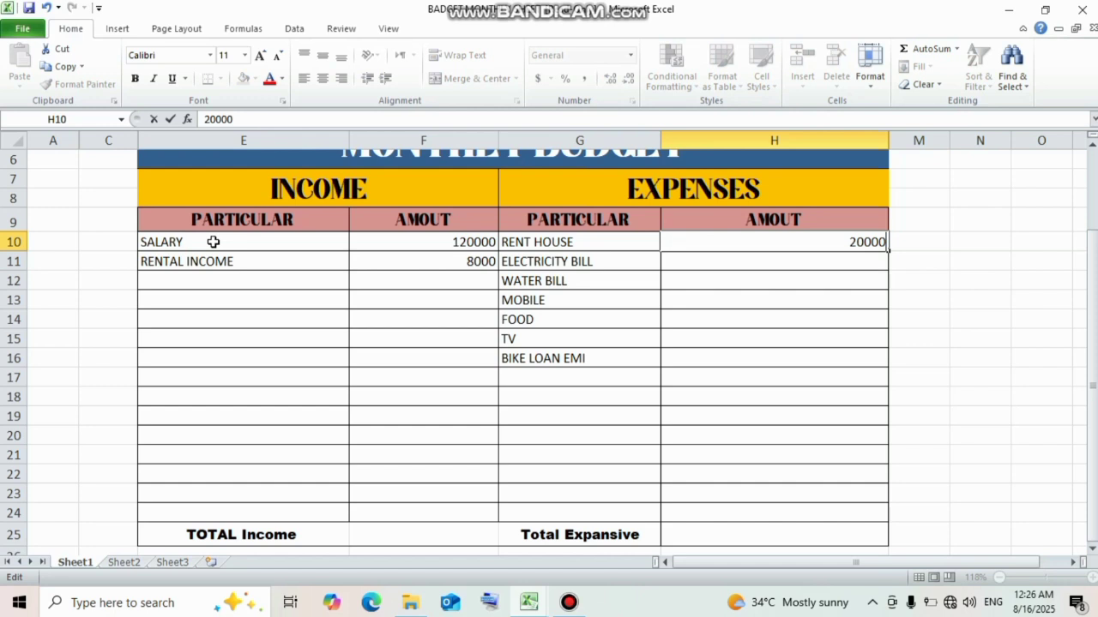
pyautogui.press('Return')
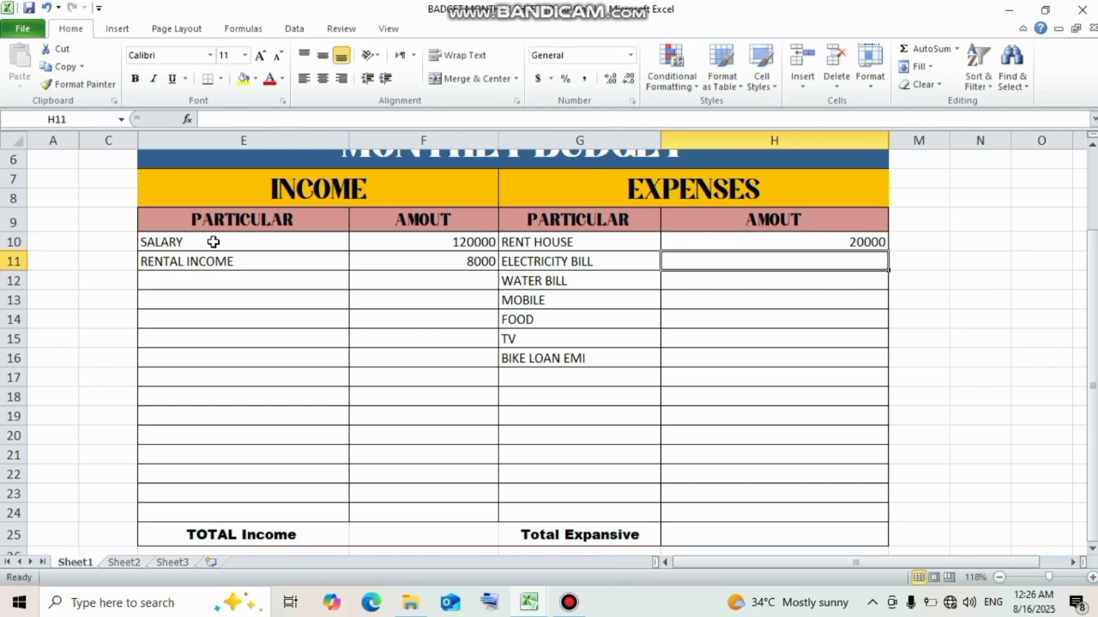
# Enter the amounts 3000 for ELECTRICITY BILL in H11 and 2000 for WATER BILL in H12
pyautogui.write('3000')
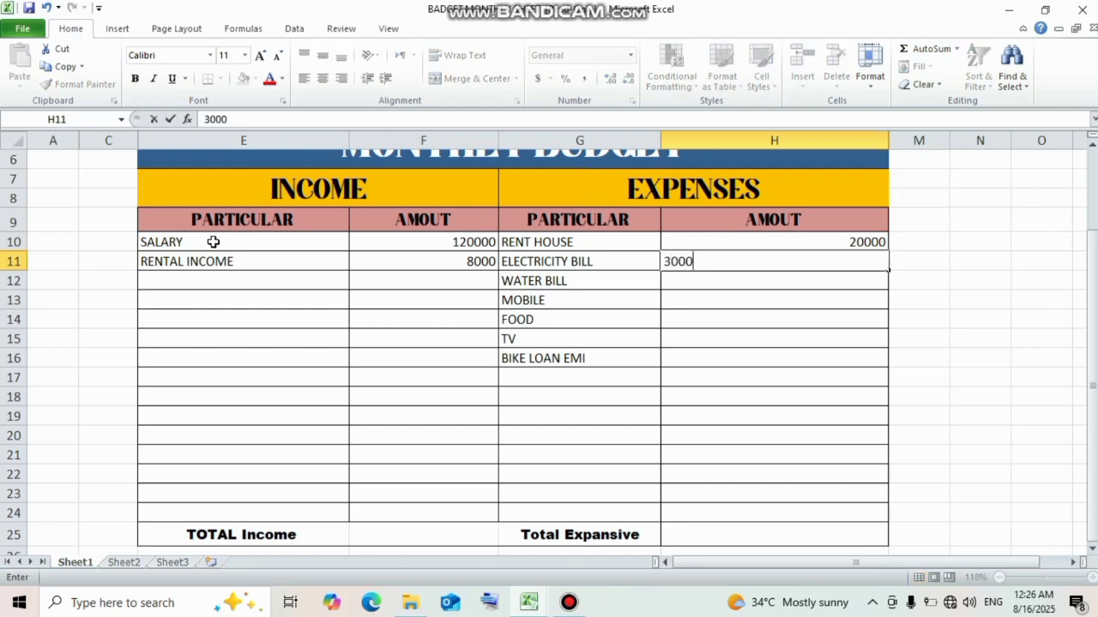
pyautogui.press('Return')
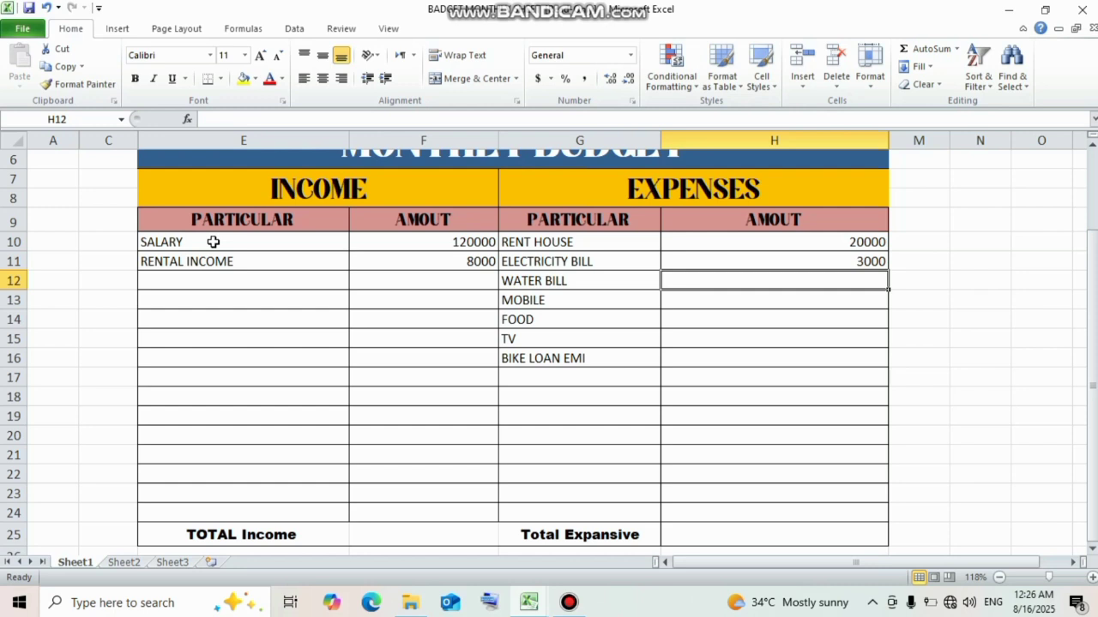
pyautogui.write('2000')
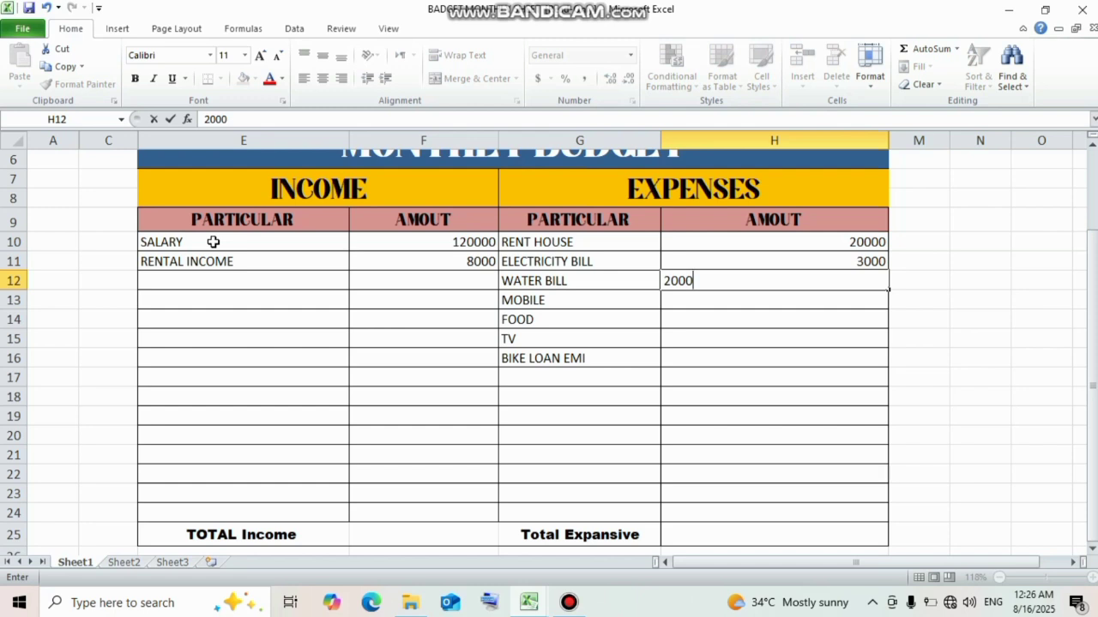
pyautogui.press('Return')
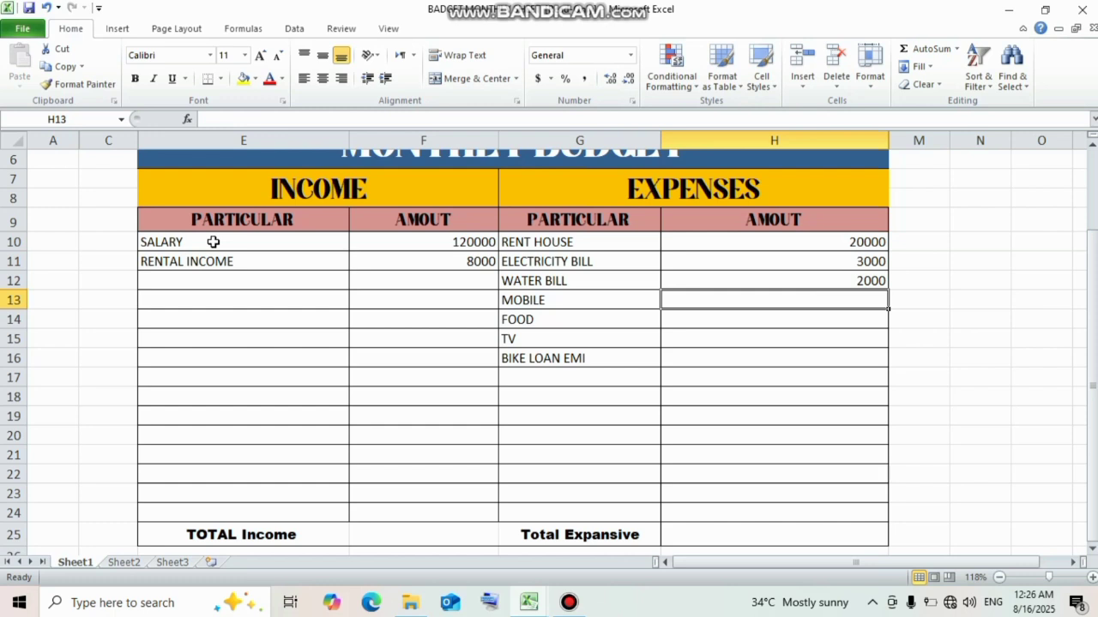
# Enter the amounts 25000 for MOBILE in H13 and 35000 for FOOD in H14
pyautogui.write('25000')
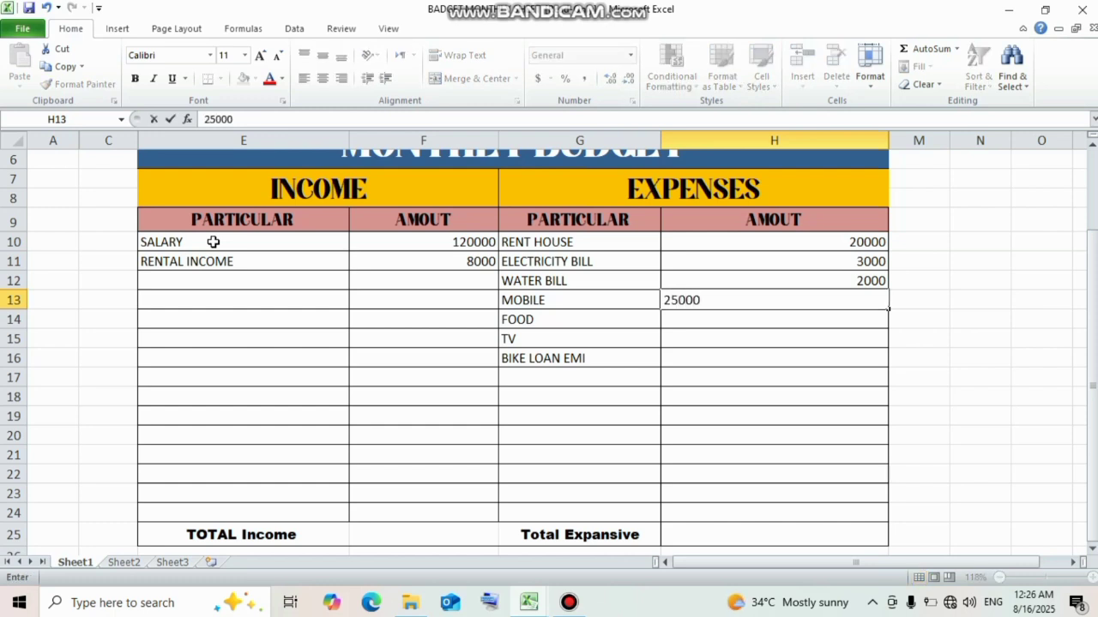
pyautogui.press('Return')
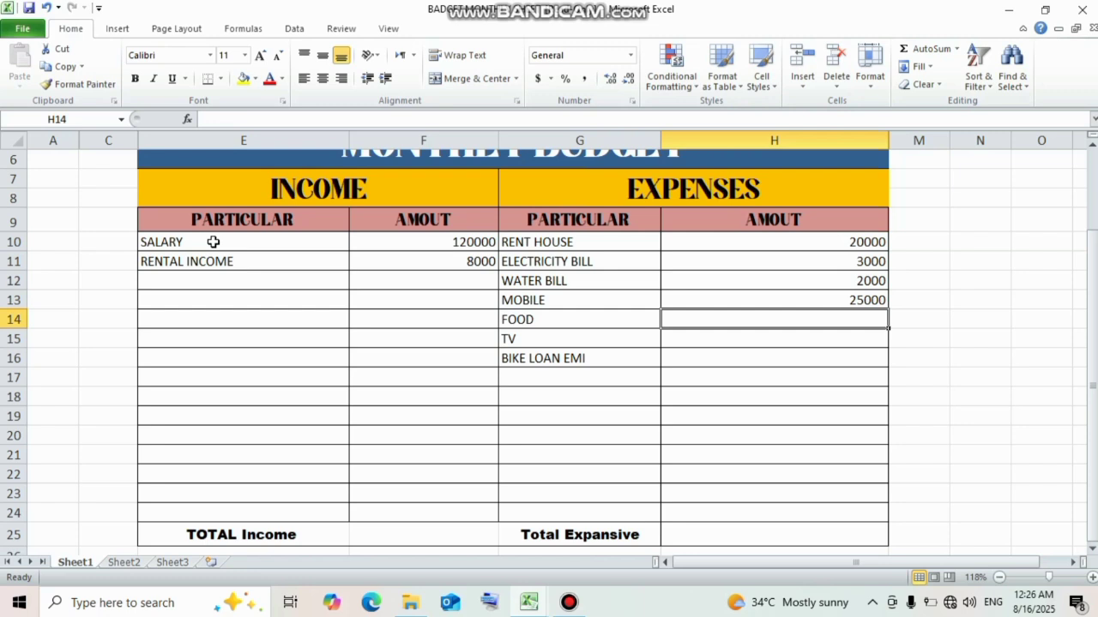
pyautogui.write('35000')
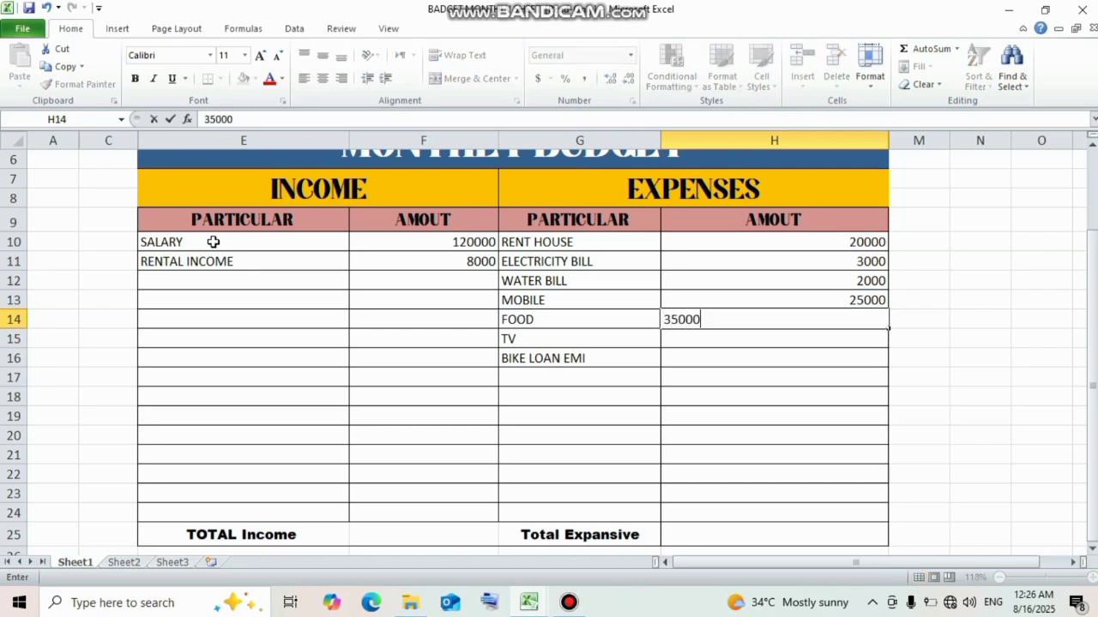
pyautogui.press('Return')
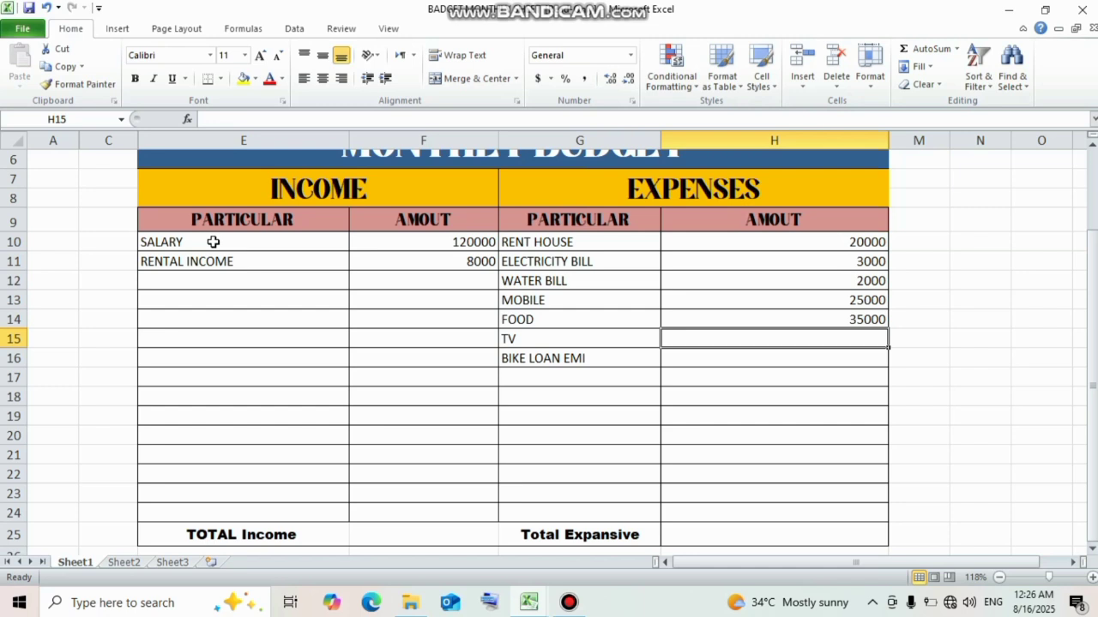
# Enter the amounts 1500 for TV in H15 and 15000 for BIKE LOAN EMI in H16
pyautogui.write('15000')
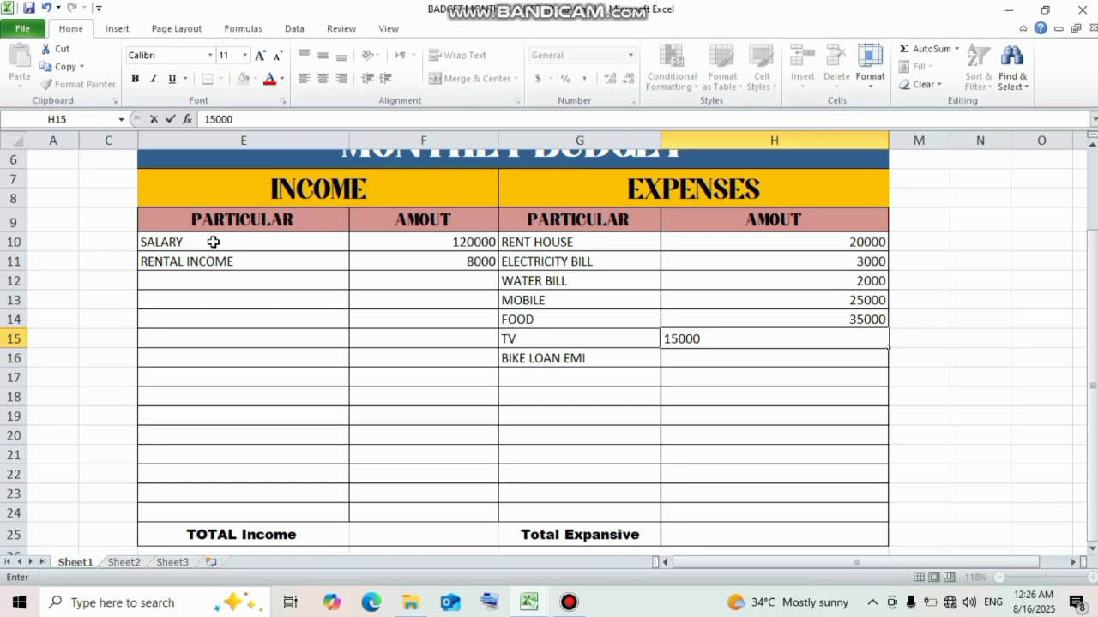
pyautogui.press('Return')
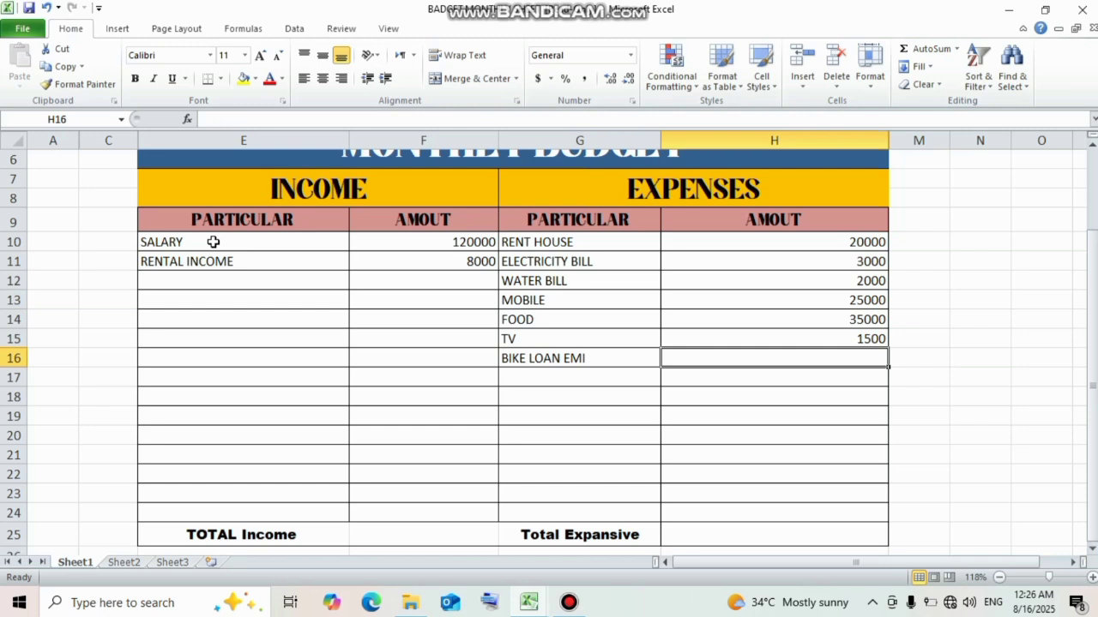
pyautogui.write('150')
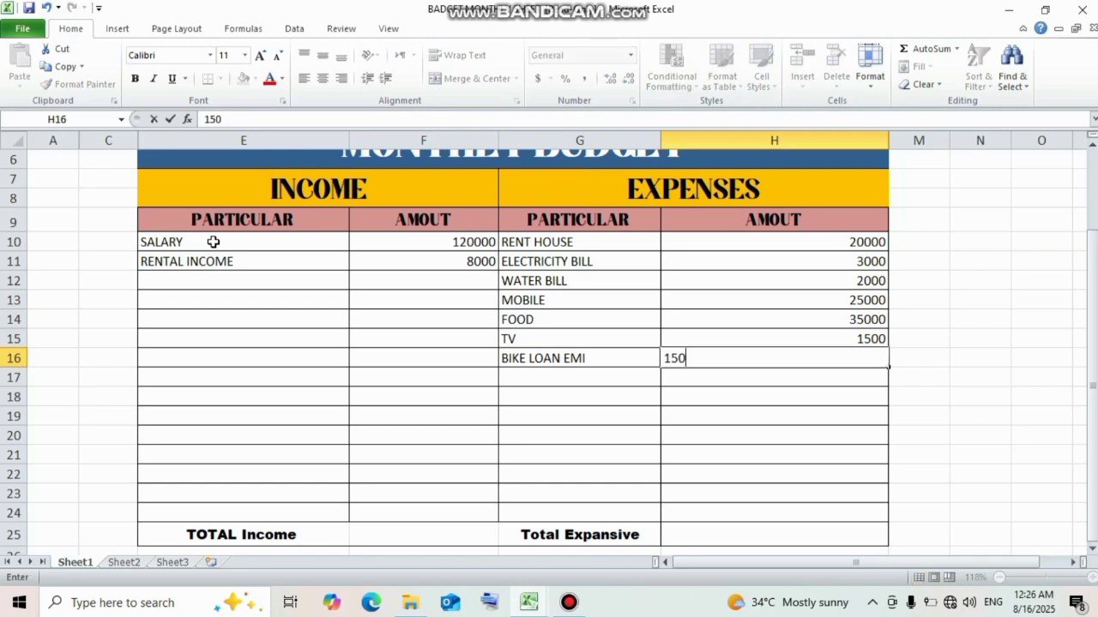
pyautogui.write('00')
pyautogui.press('Return')
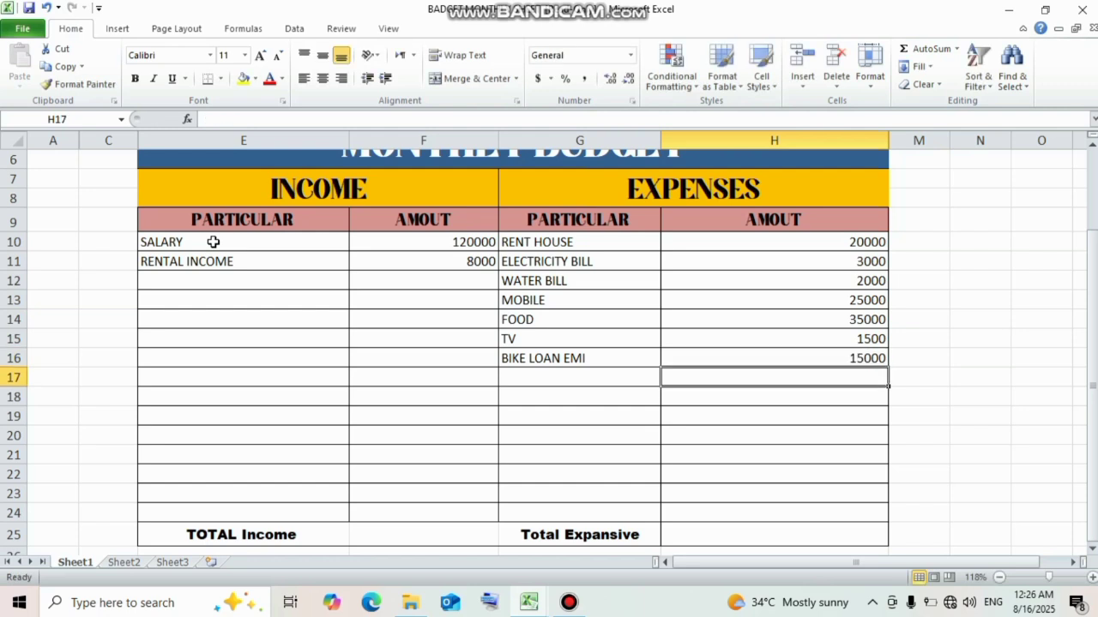
pyautogui.press('Return')
pyautogui.press('Return')
pyautogui.press('Return')
pyautogui.press('Return')
pyautogui.press('Return')
pyautogui.press('Return')
pyautogui.press('Return')
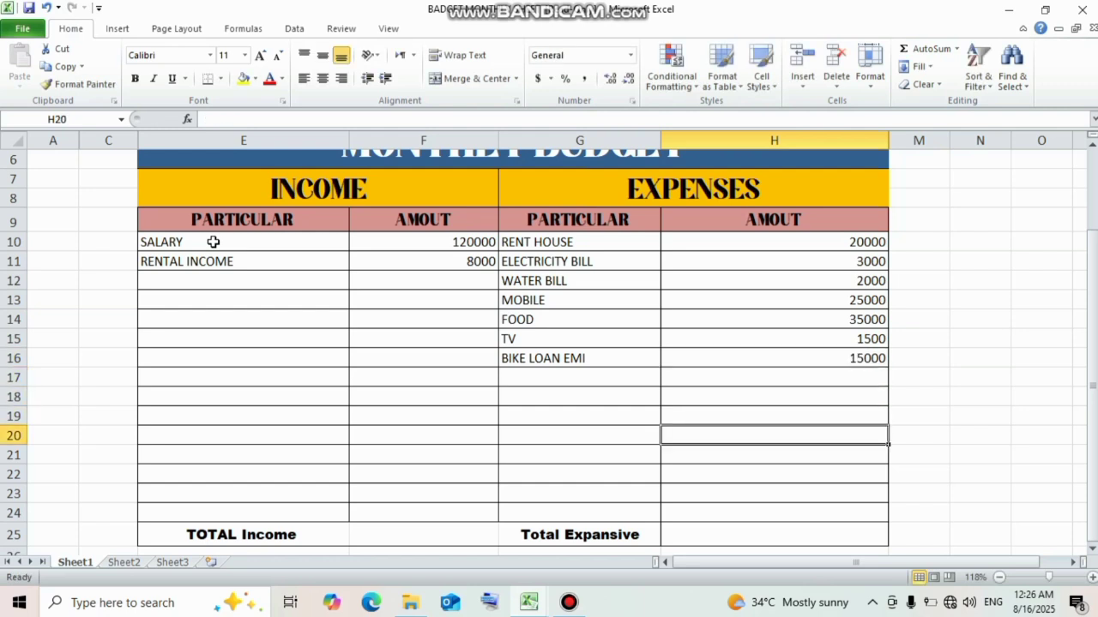
pyautogui.press('Left')
pyautogui.press('Left')
pyautogui.press('Down')
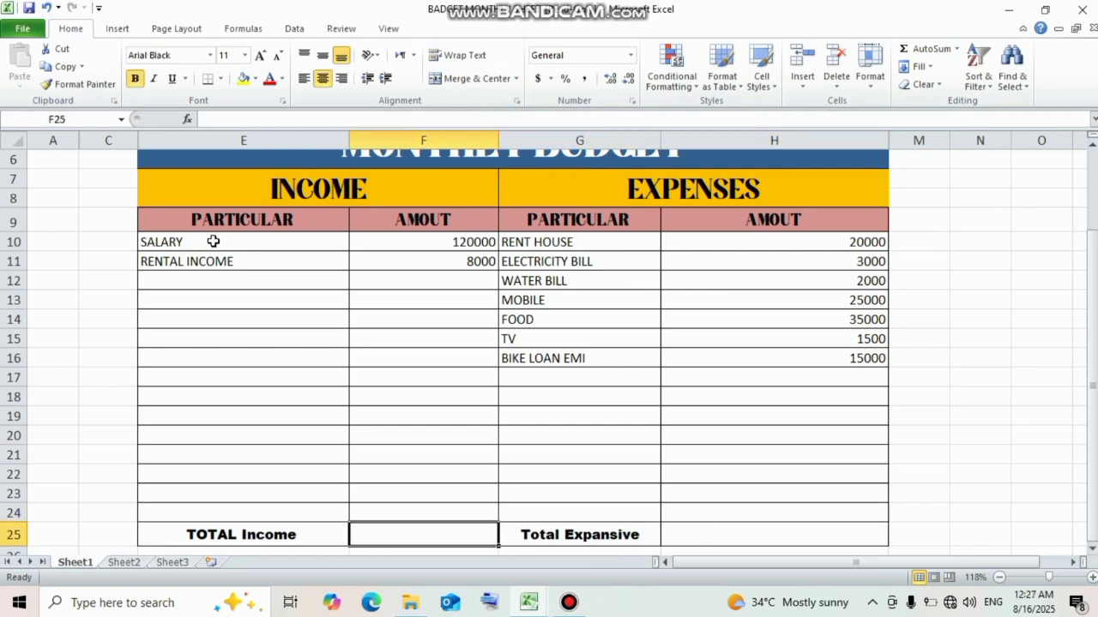
# Format the budget entries in E10:H18 as 14 pt, bold and horizontally centred
pyautogui.moveTo(212, 242); pyautogui.dragTo(788, 392)
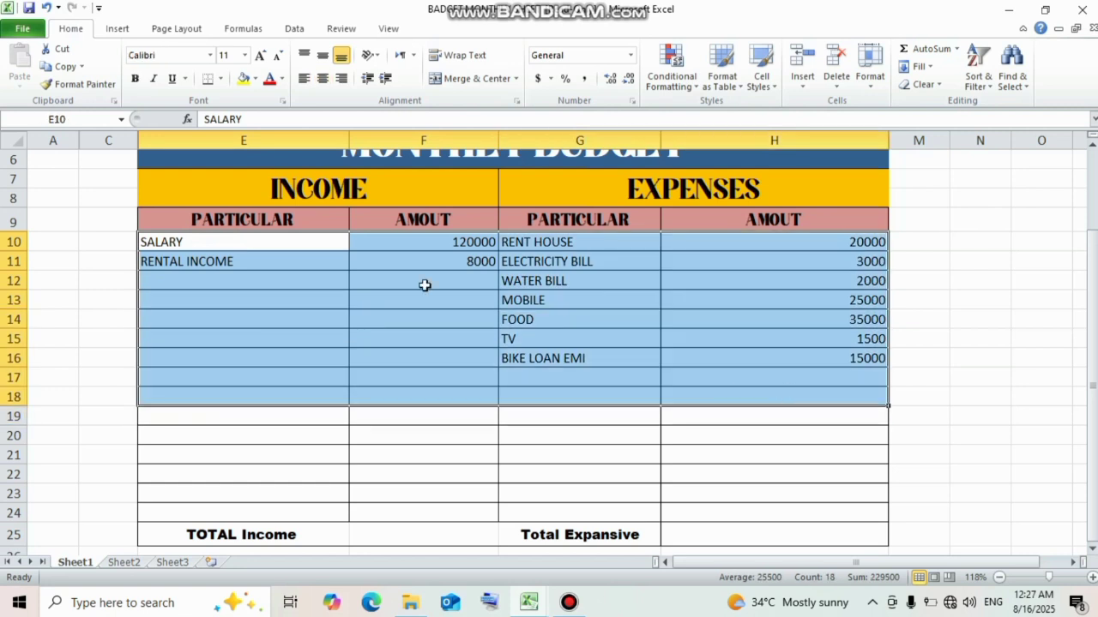
pyautogui.click(261, 56)
pyautogui.click(260, 56)
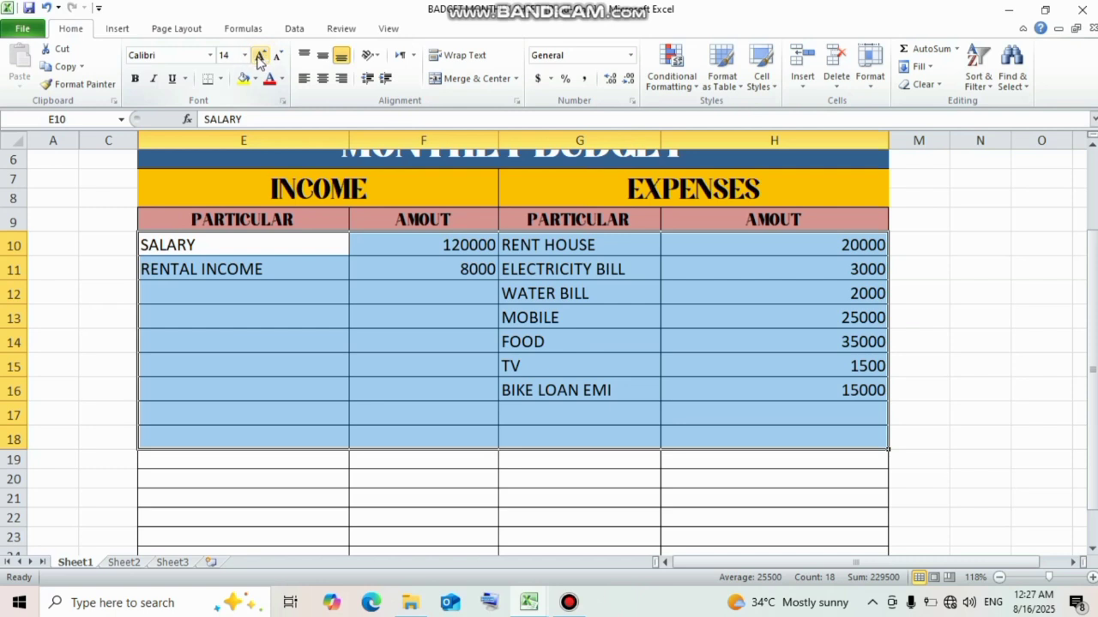
pyautogui.click(135, 79)
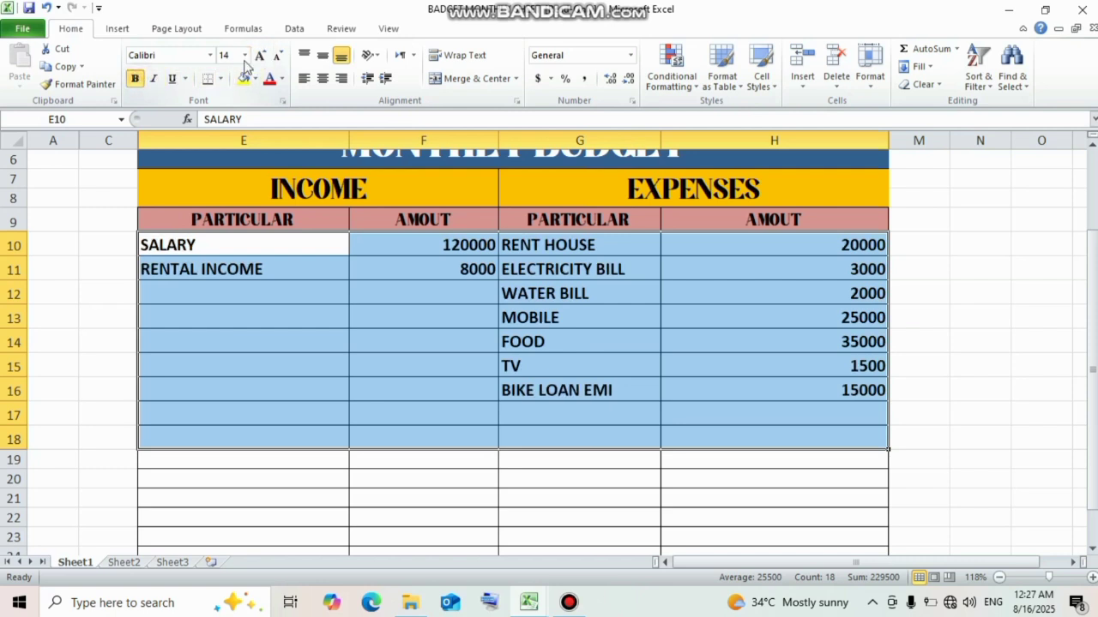
pyautogui.click(322, 78)
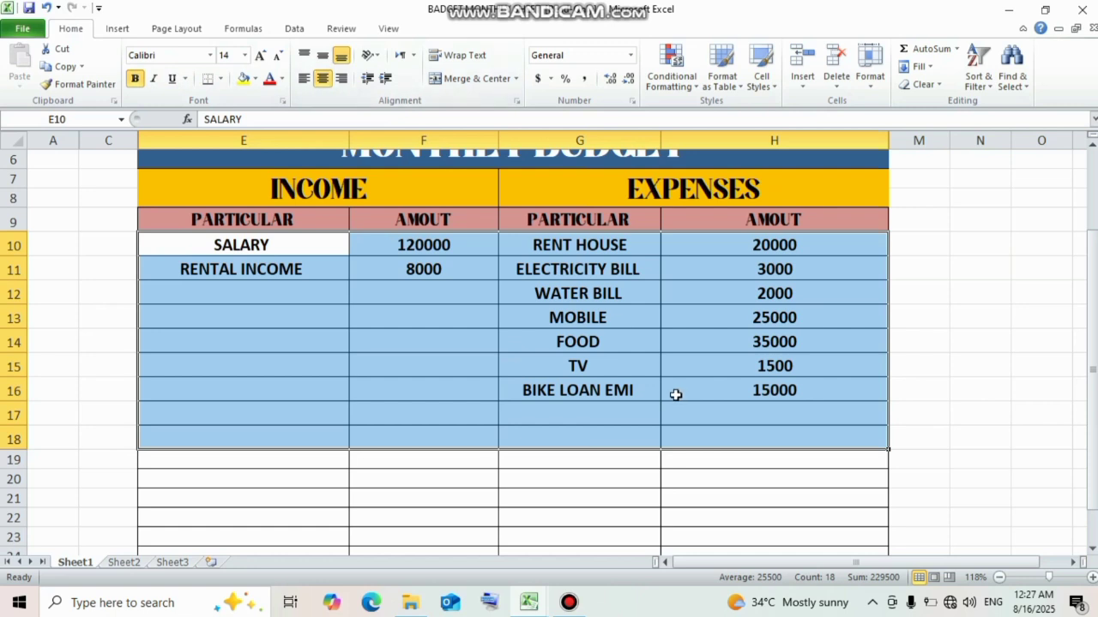
# Total the income amounts in F25 with the formula =SUM(F10:F11)
pyautogui.click(539, 406)
pyautogui.moveTo(1092, 348); pyautogui.dragTo(1093, 411)
pyautogui.click(438, 532)
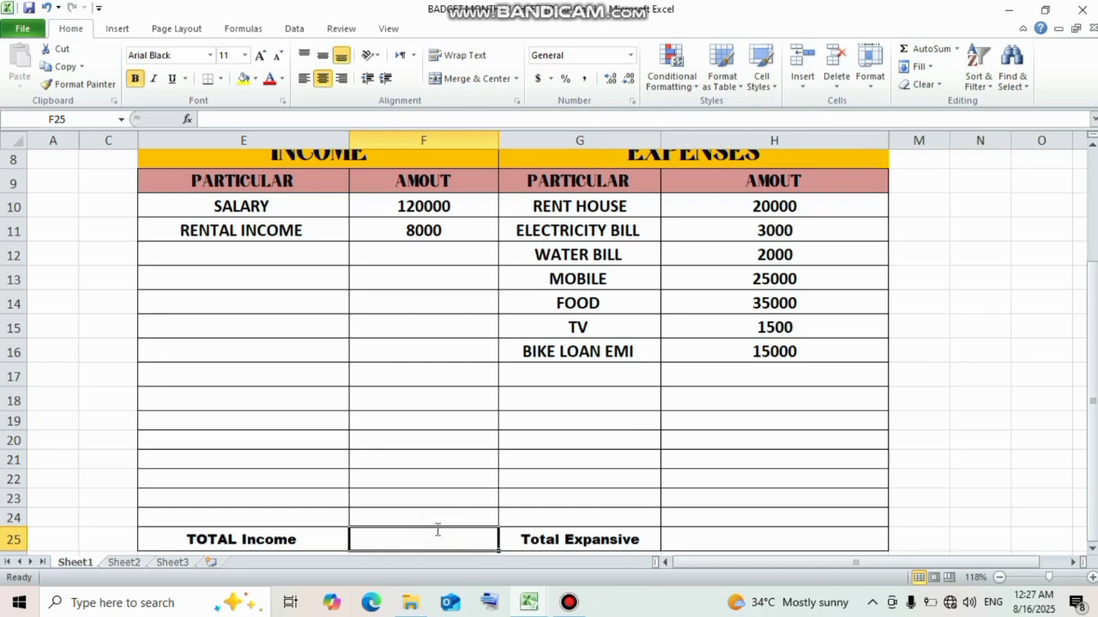
pyautogui.write('=SUM(')
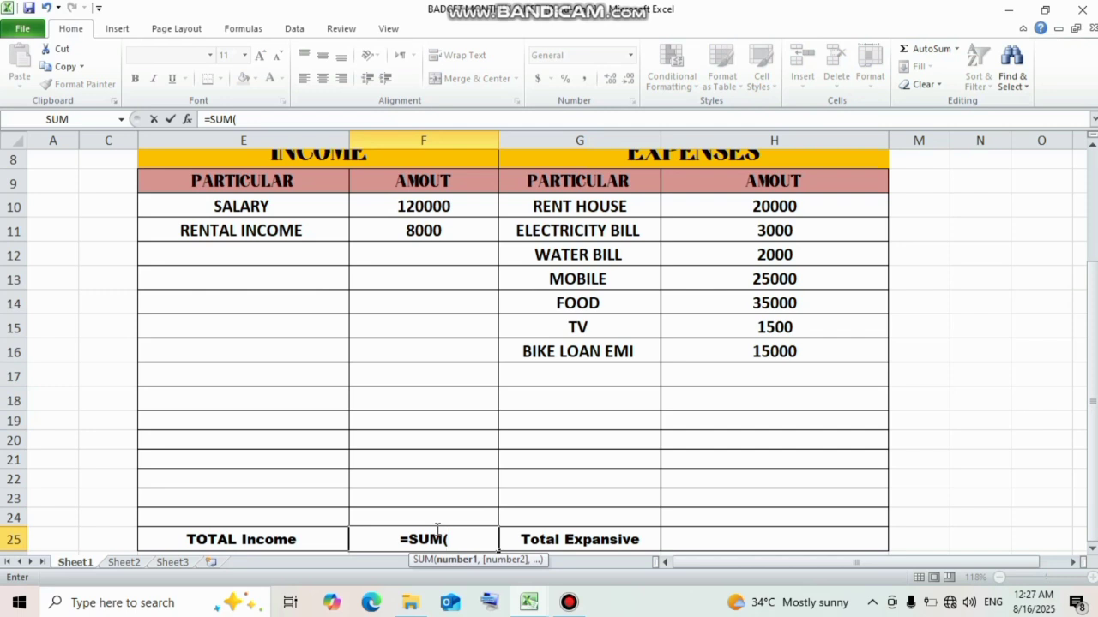
pyautogui.click(419, 238)
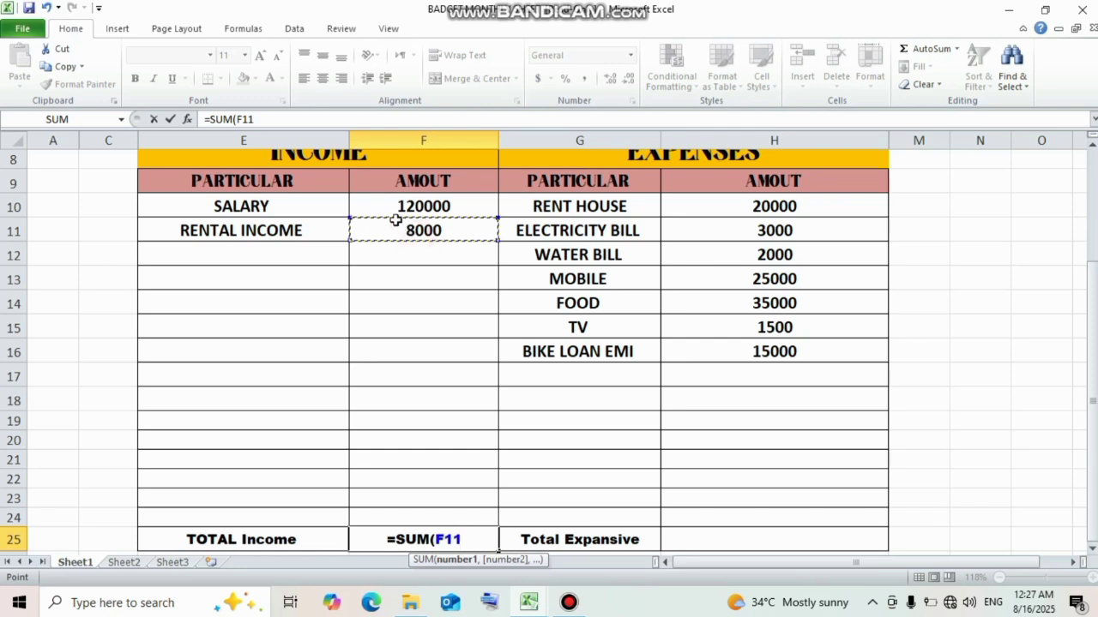
pyautogui.moveTo(395, 221); pyautogui.dragTo(389, 198)
pyautogui.write(')')
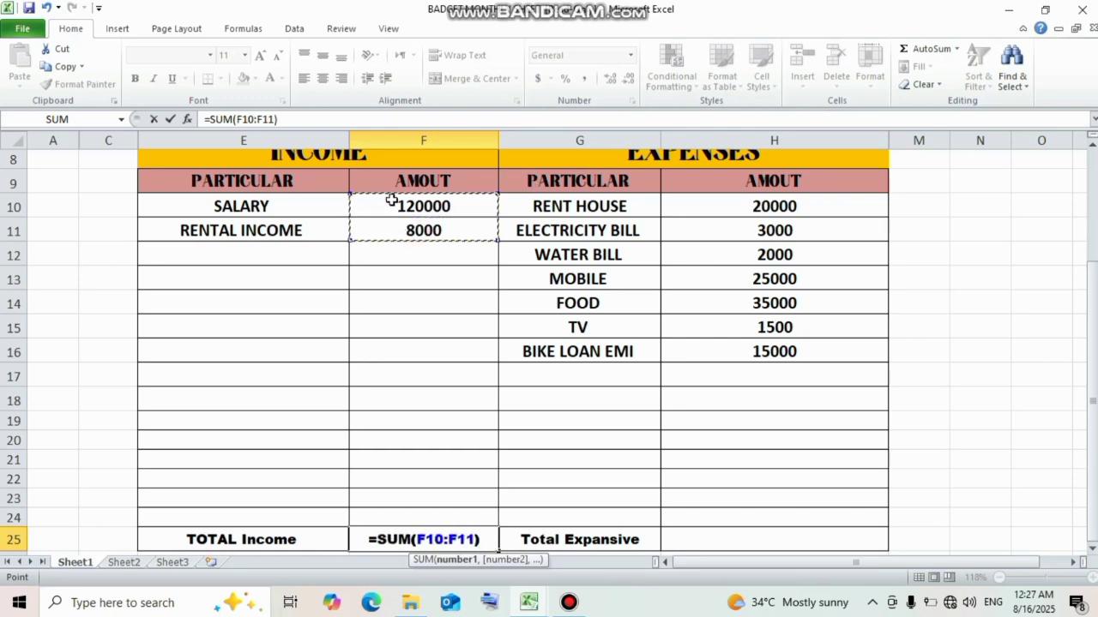
pyautogui.press('Return')
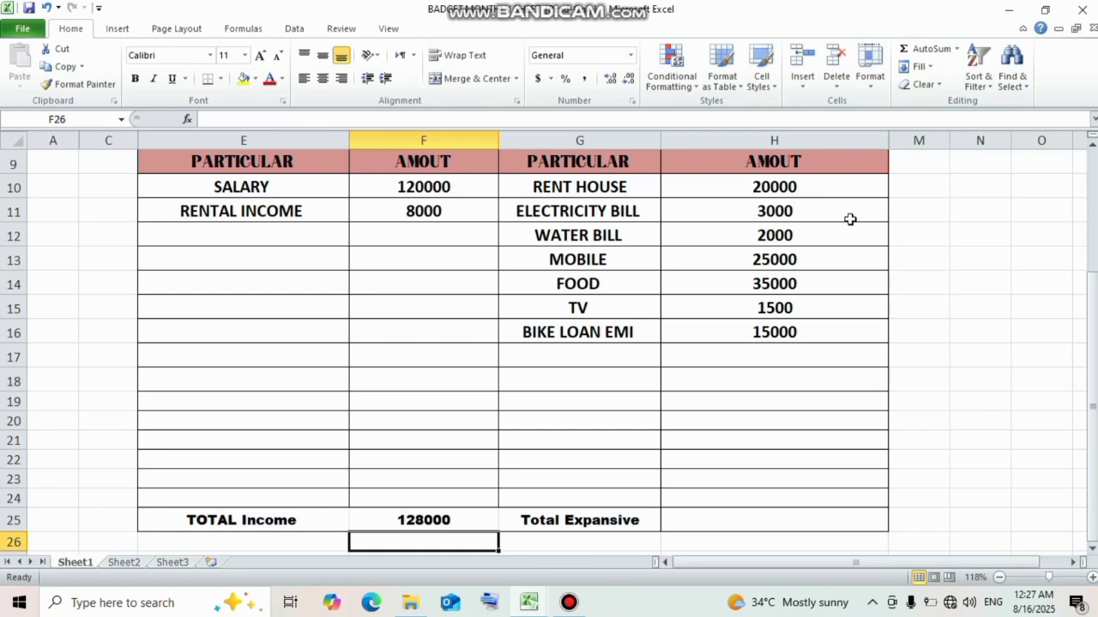
pyautogui.moveTo(1048, 576); pyautogui.dragTo(1052, 576)
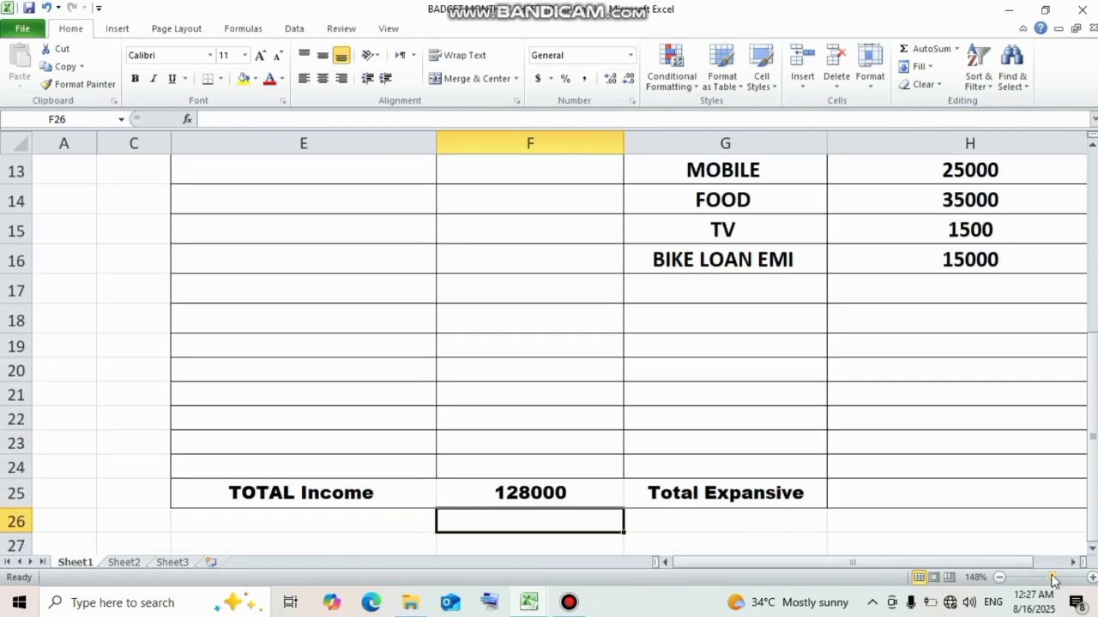
pyautogui.click(949, 395)
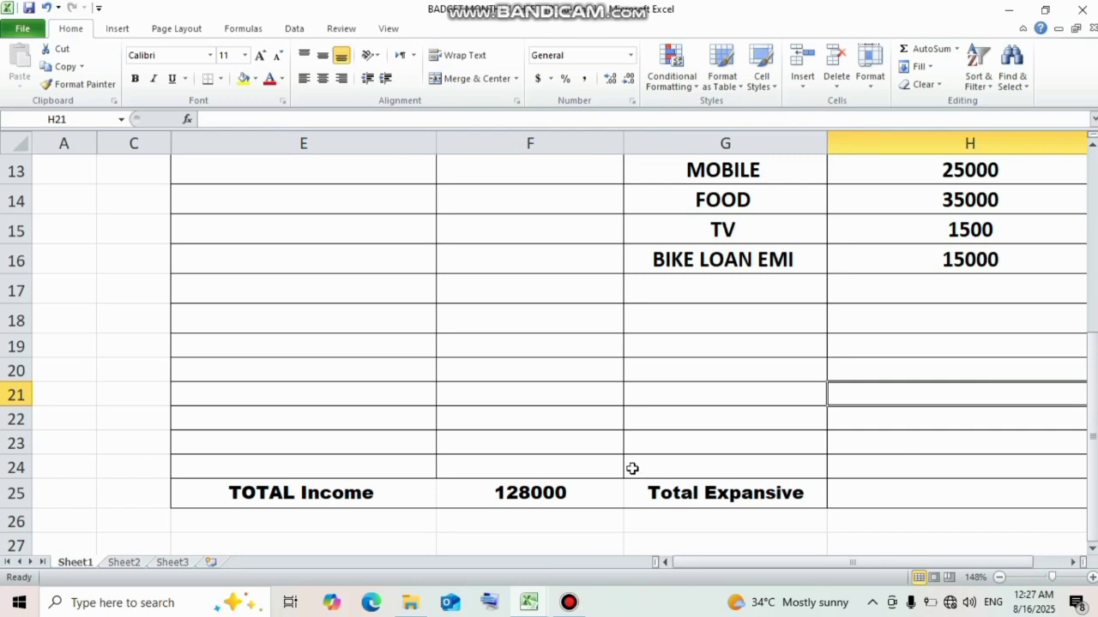
pyautogui.click(569, 485)
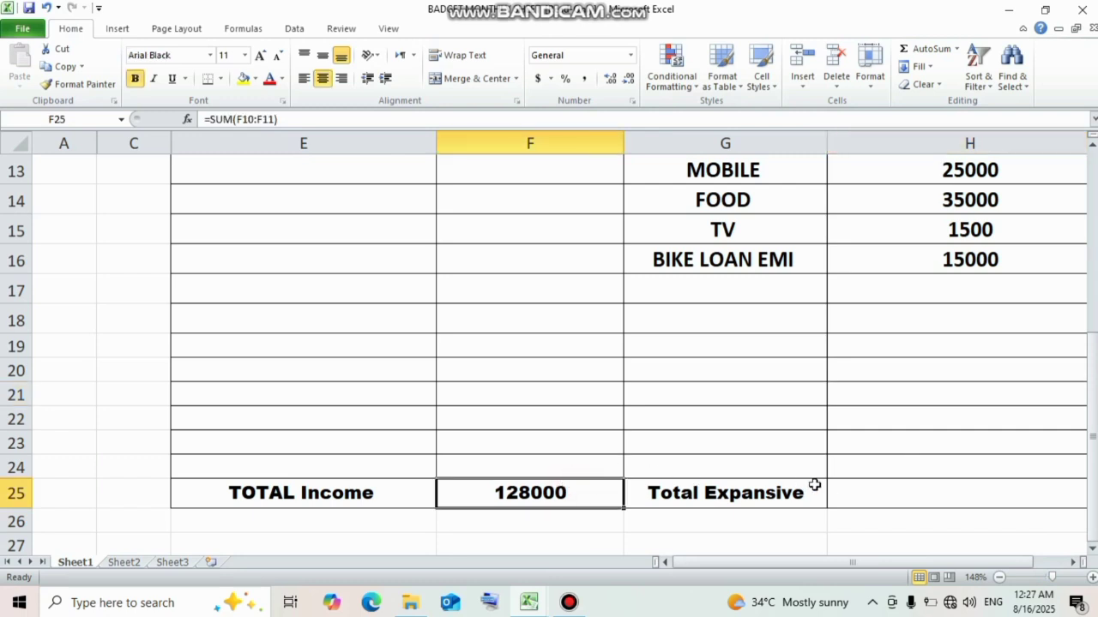
# Total the expense amounts in H25 with the formula =SUM(H10:H16)
pyautogui.click(942, 488)
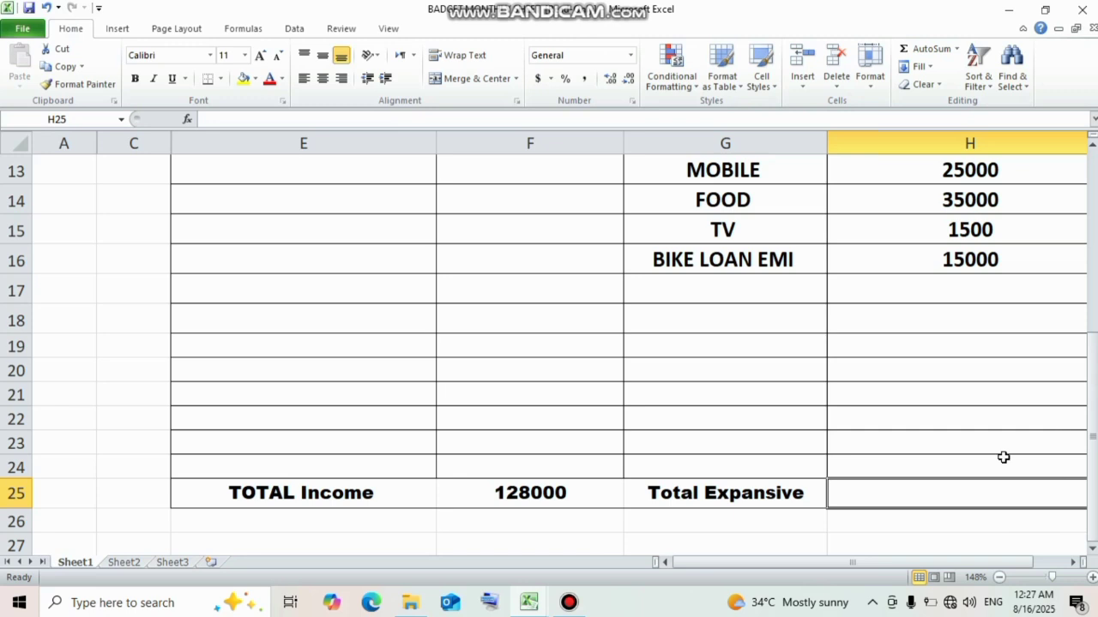
pyautogui.write('=SUM')
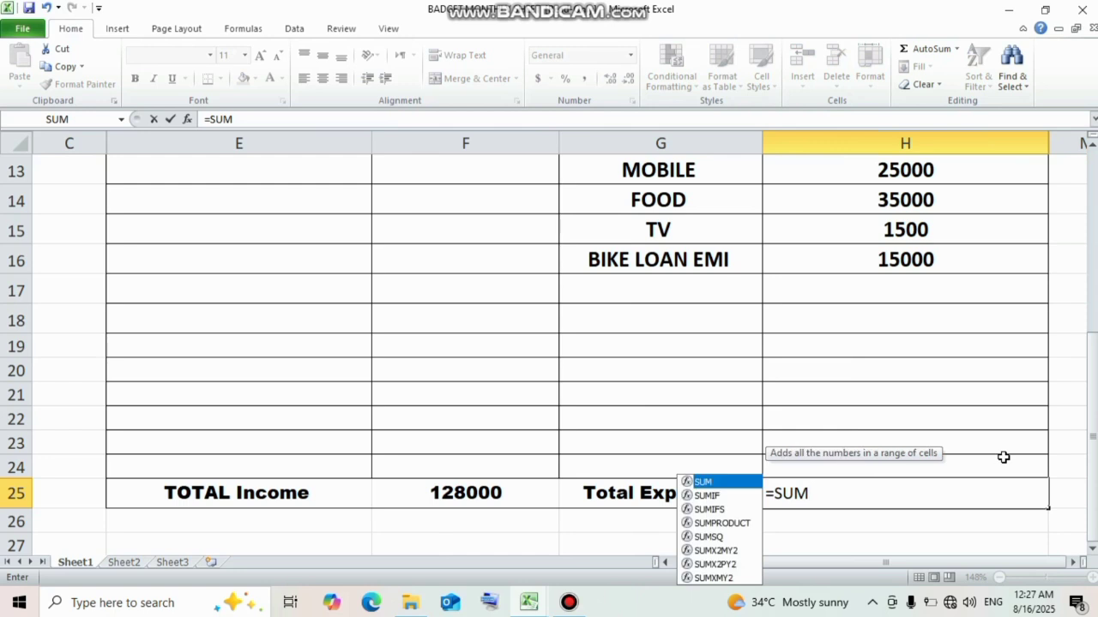
pyautogui.write('(')
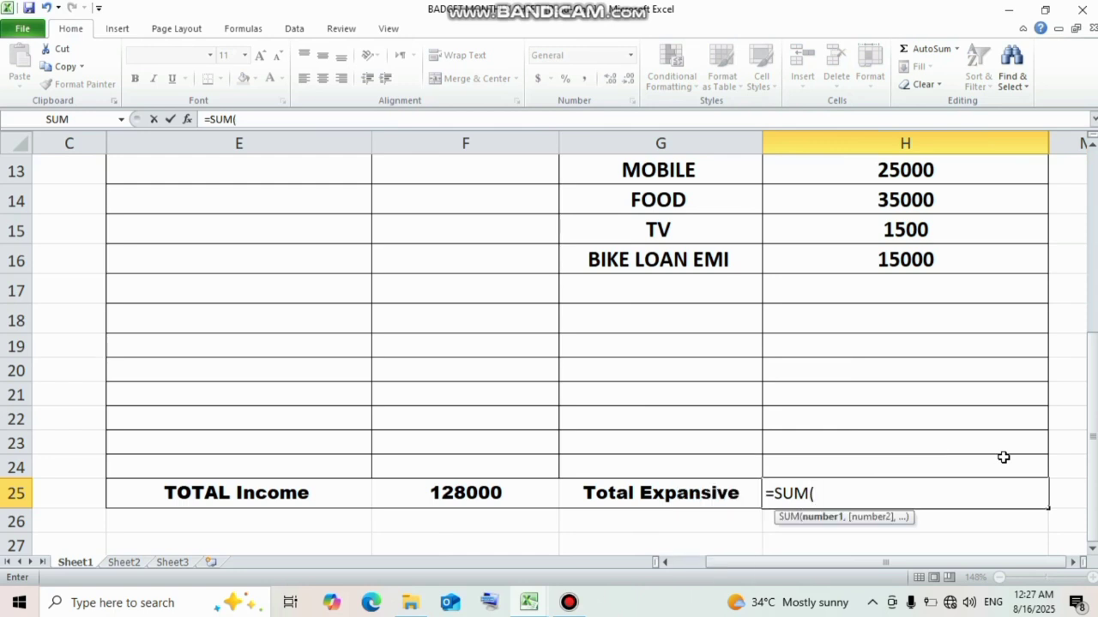
pyautogui.moveTo(1093, 434); pyautogui.dragTo(1094, 379)
pyautogui.moveTo(838, 201); pyautogui.dragTo(869, 375)
pyautogui.write(')')
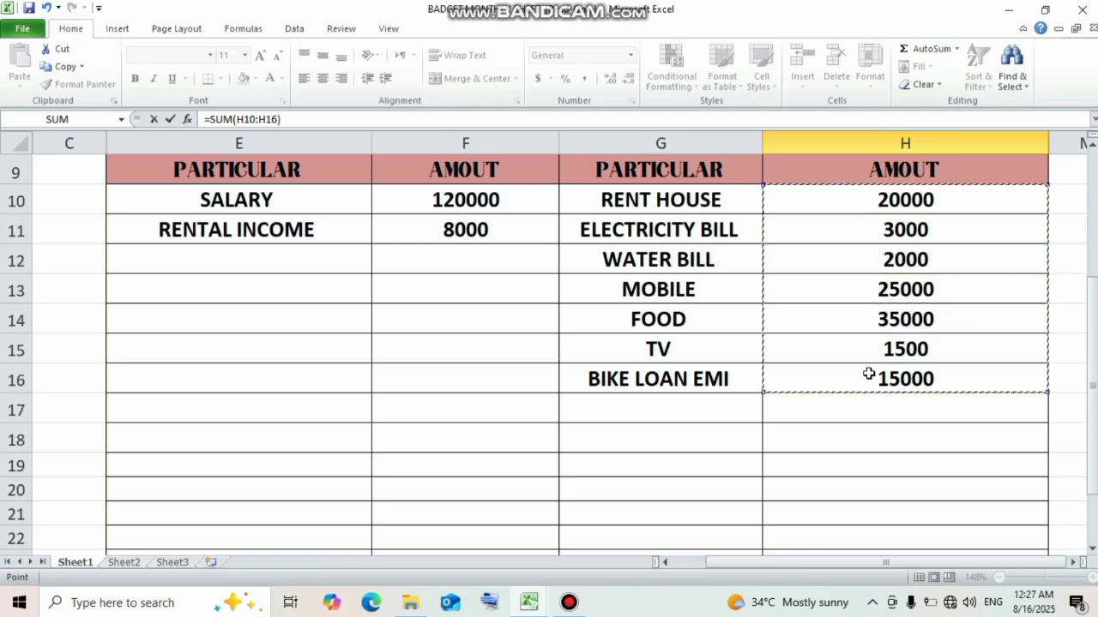
pyautogui.press('Return')
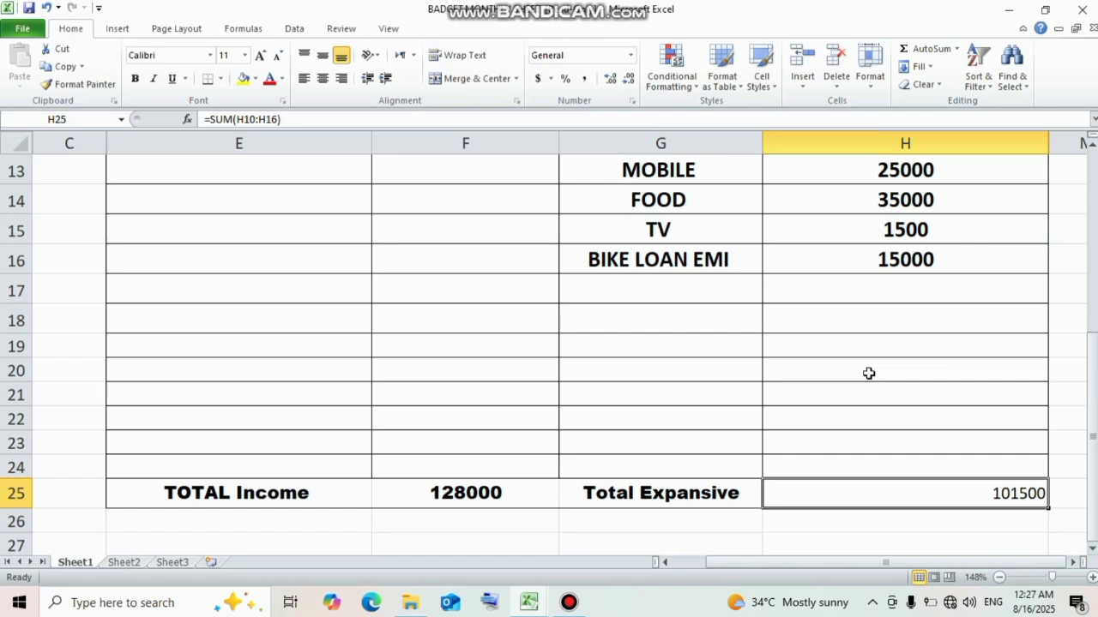
# Merge and center the cells E26:G26 below the totals row
pyautogui.press('Return')
pyautogui.press('Left')
pyautogui.press('Left')
pyautogui.press('Left')
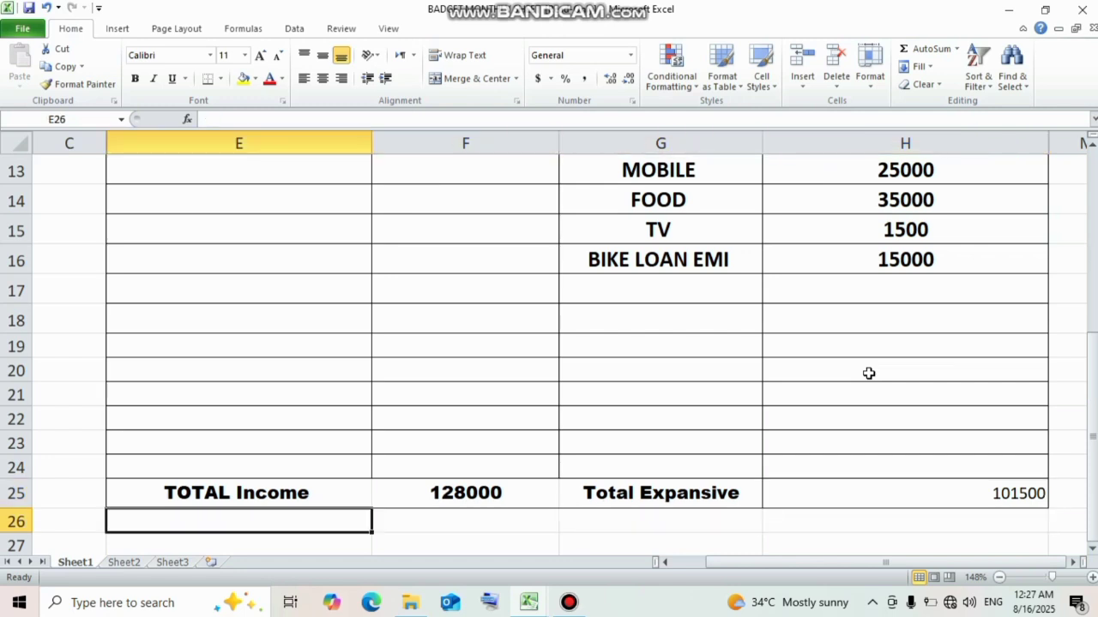
pyautogui.hotkey('shift', 'Right')
pyautogui.hotkey('shift', 'Right')
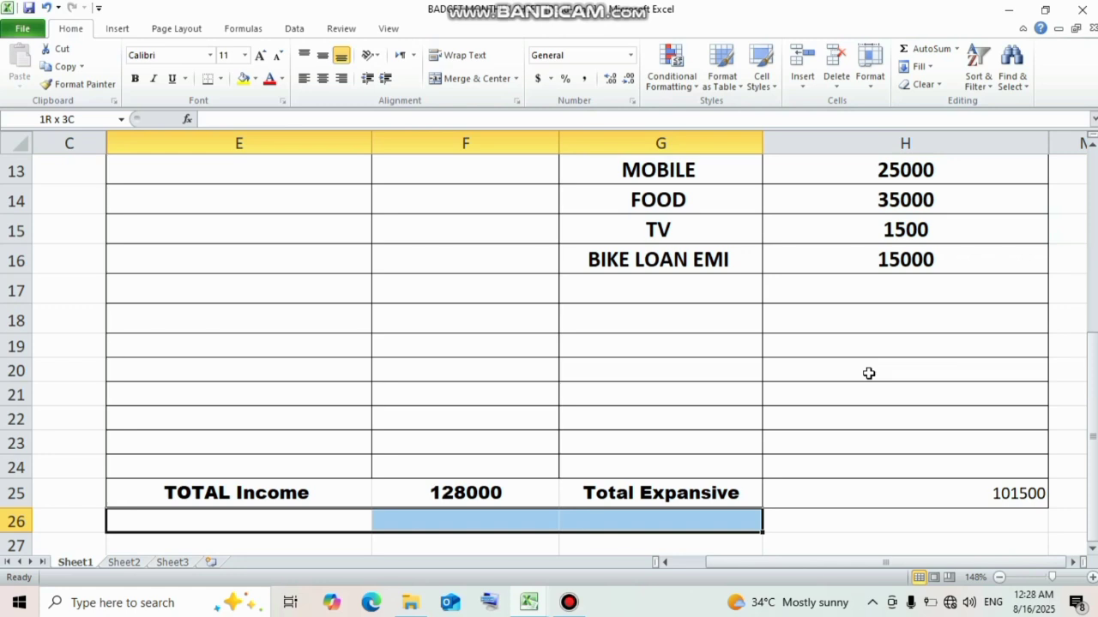
pyautogui.click(459, 81)
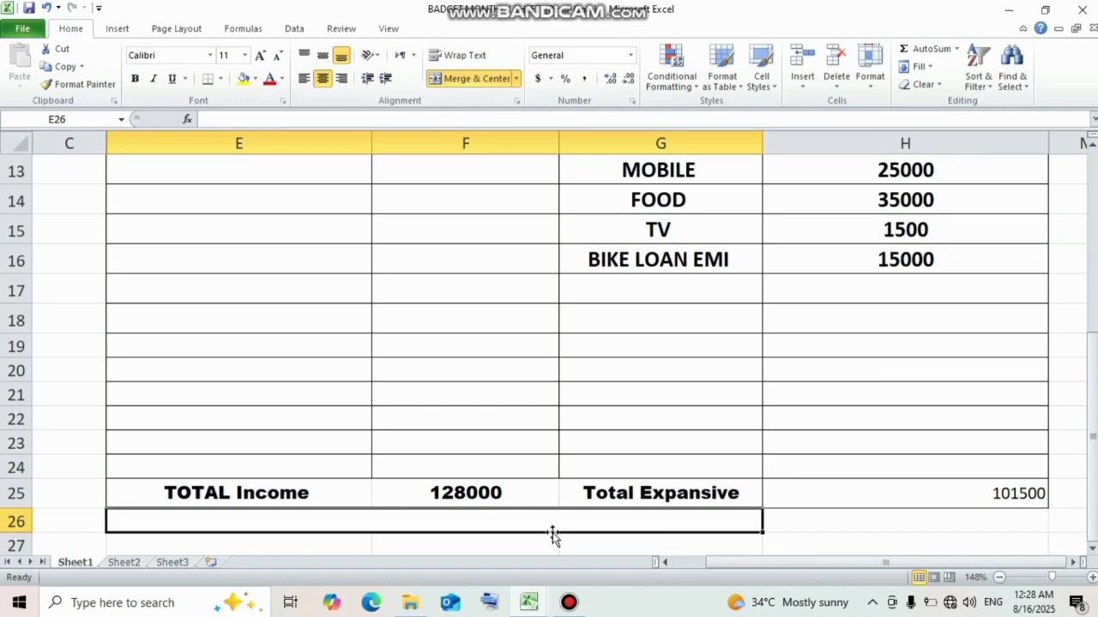
# Enter the label SAVINGS in the merged cell E26
pyautogui.write('s')
pyautogui.write('SA')
pyautogui.write('VIO')
pyautogui.press('BackSpace')
pyautogui.write('NGS')
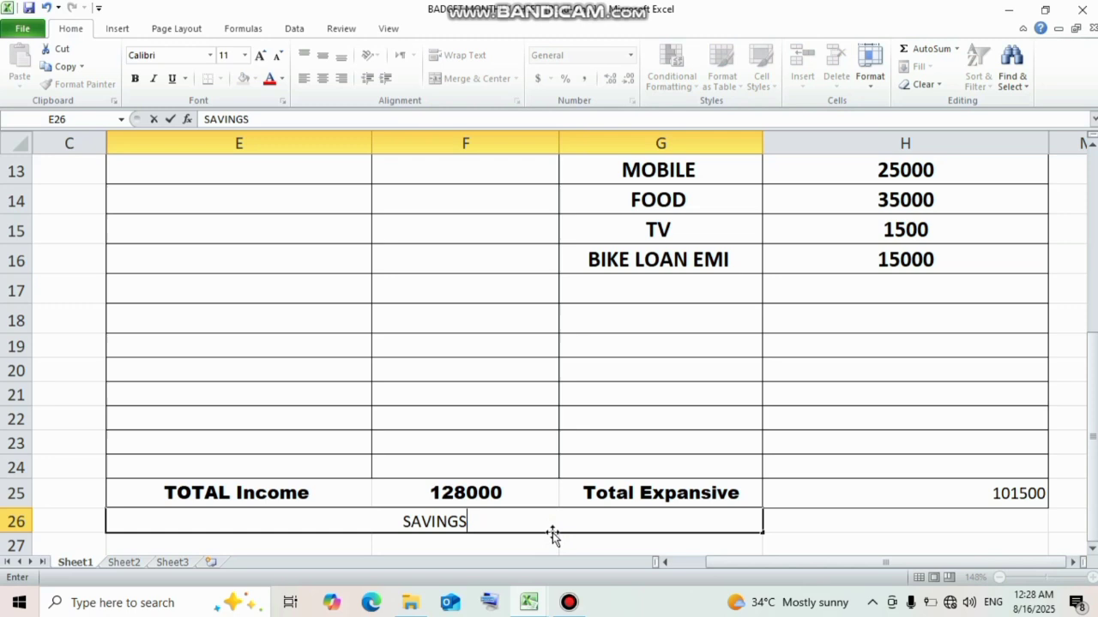
pyautogui.press('Tab')
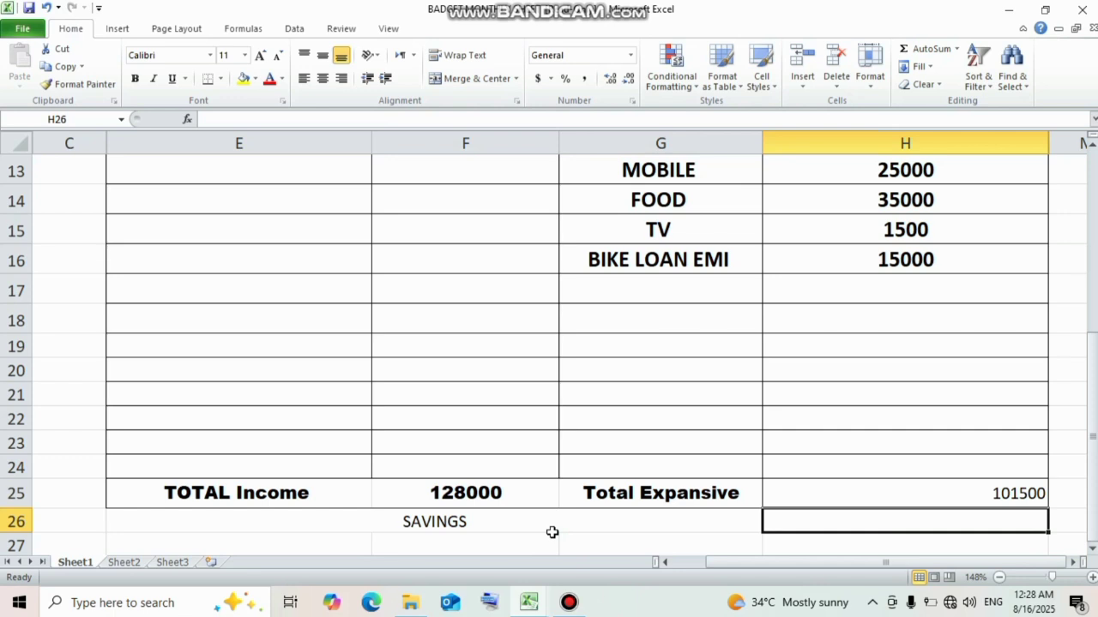
pyautogui.write('=')
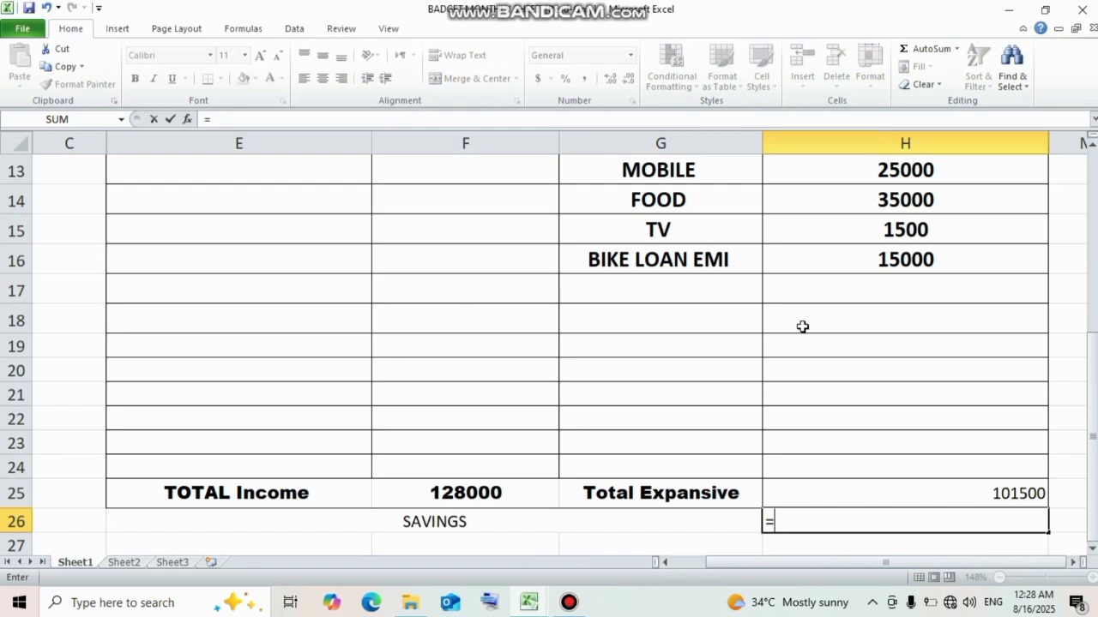
pyautogui.click(571, 521)
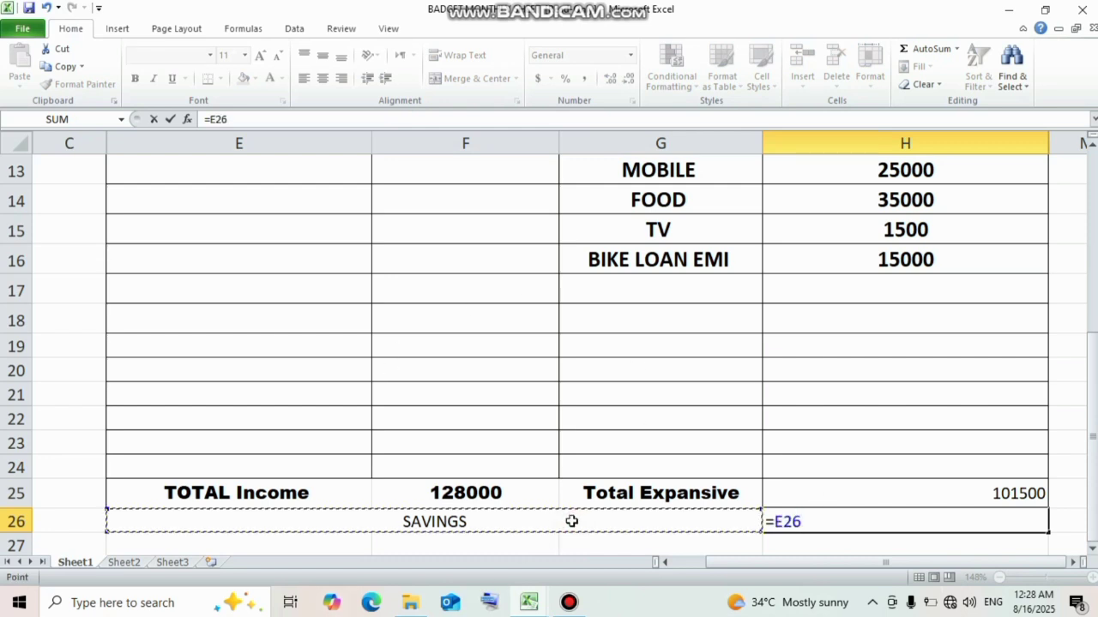
pyautogui.press('BackSpace')
pyautogui.press('Escape')
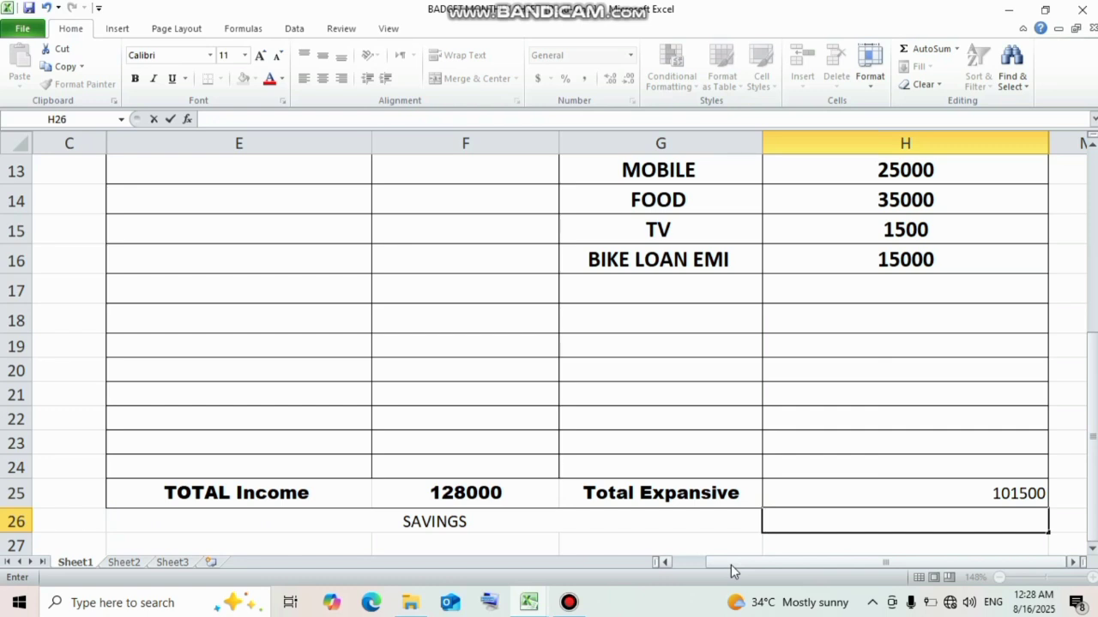
# Format the SAVINGS label with a standard blue fill and white, bold, 14 pt text
pyautogui.click(621, 522)
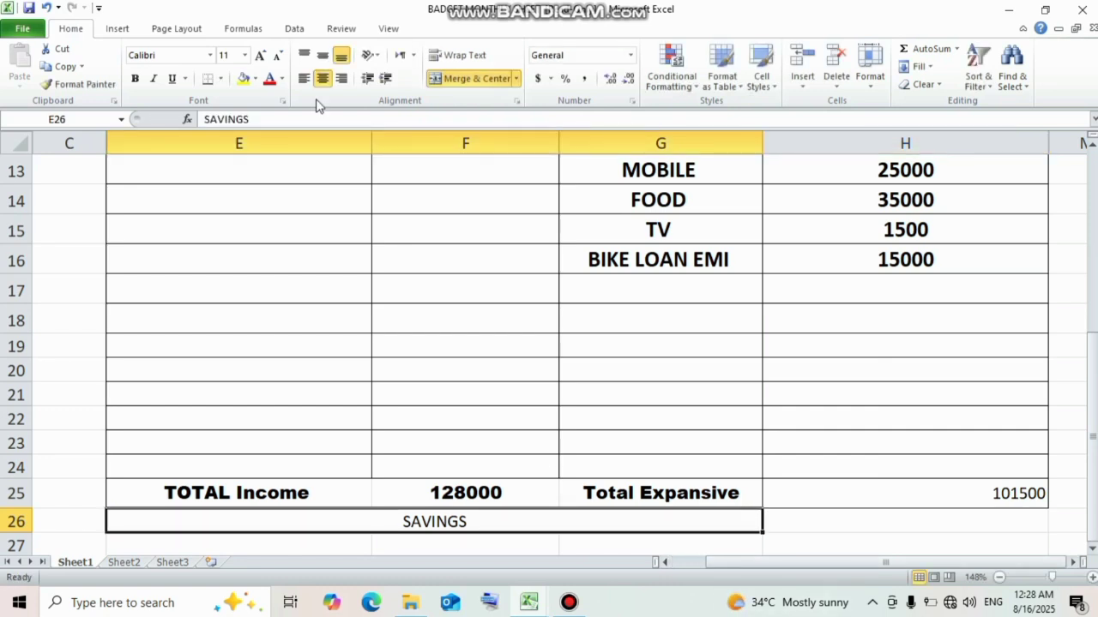
pyautogui.click(254, 80)
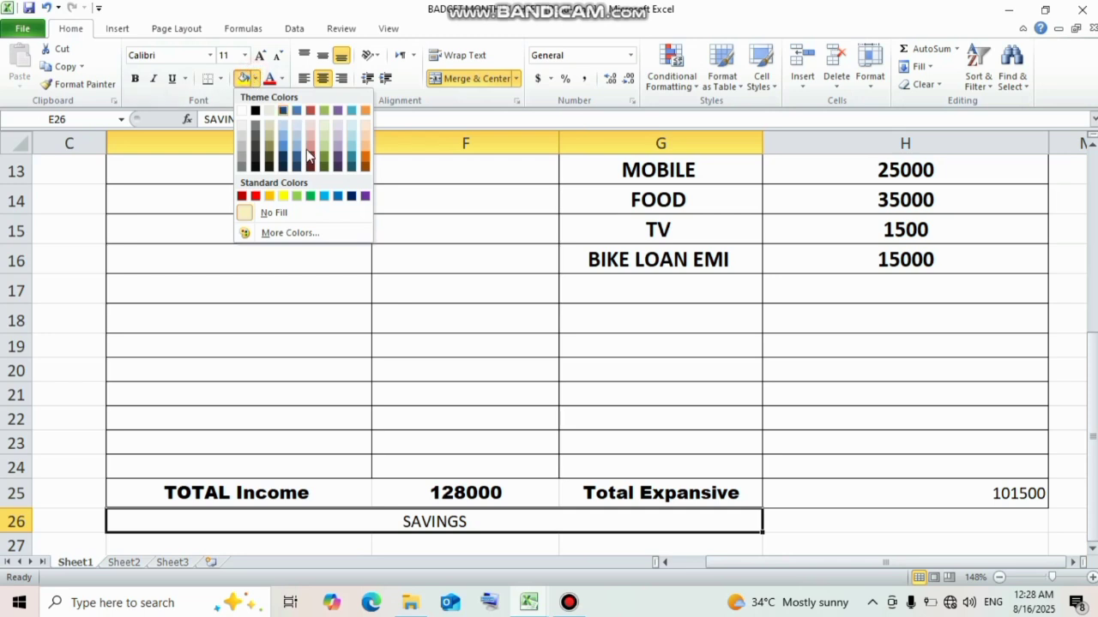
pyautogui.click(336, 196)
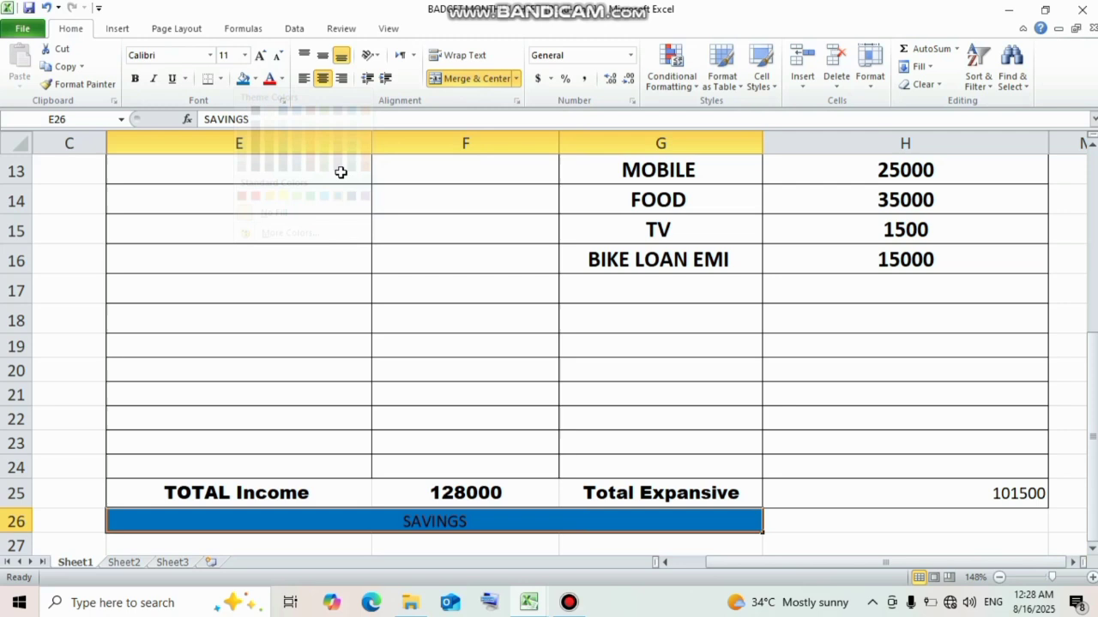
pyautogui.click(283, 79)
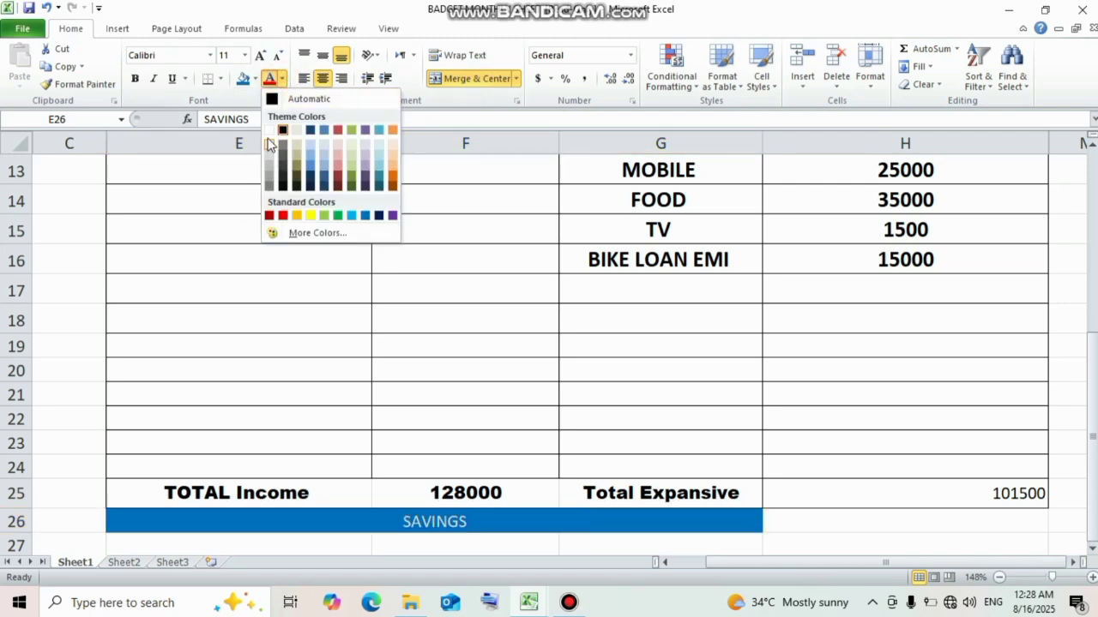
pyautogui.click(267, 127)
pyautogui.click(135, 78)
pyautogui.click(267, 62)
pyautogui.click(267, 62)
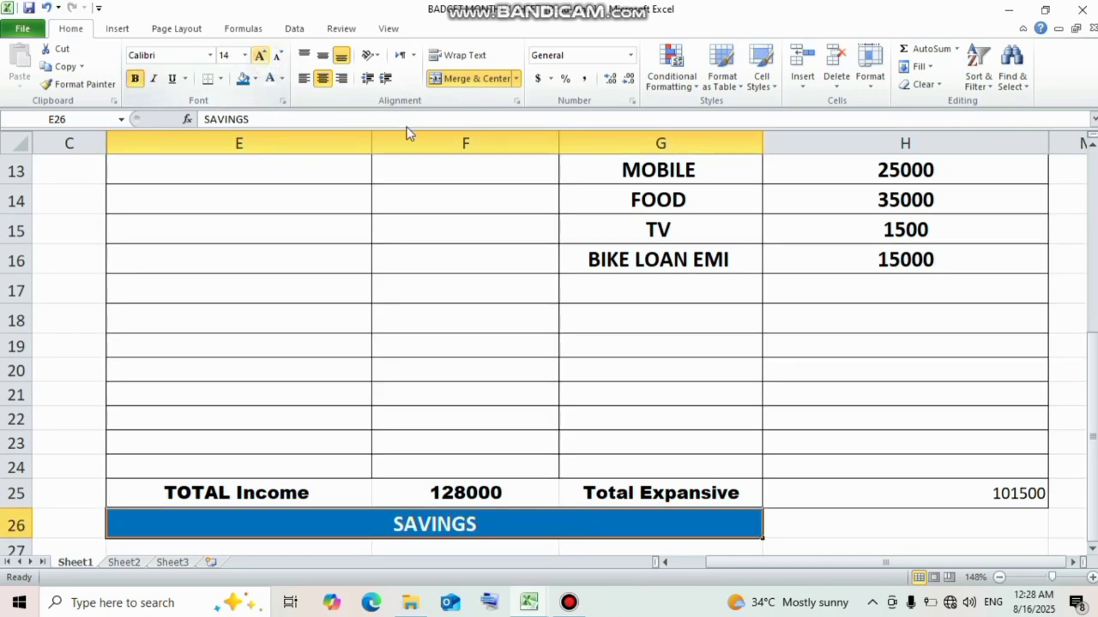
# Format the expense total in H25 as bold, 14 pt
pyautogui.click(902, 499)
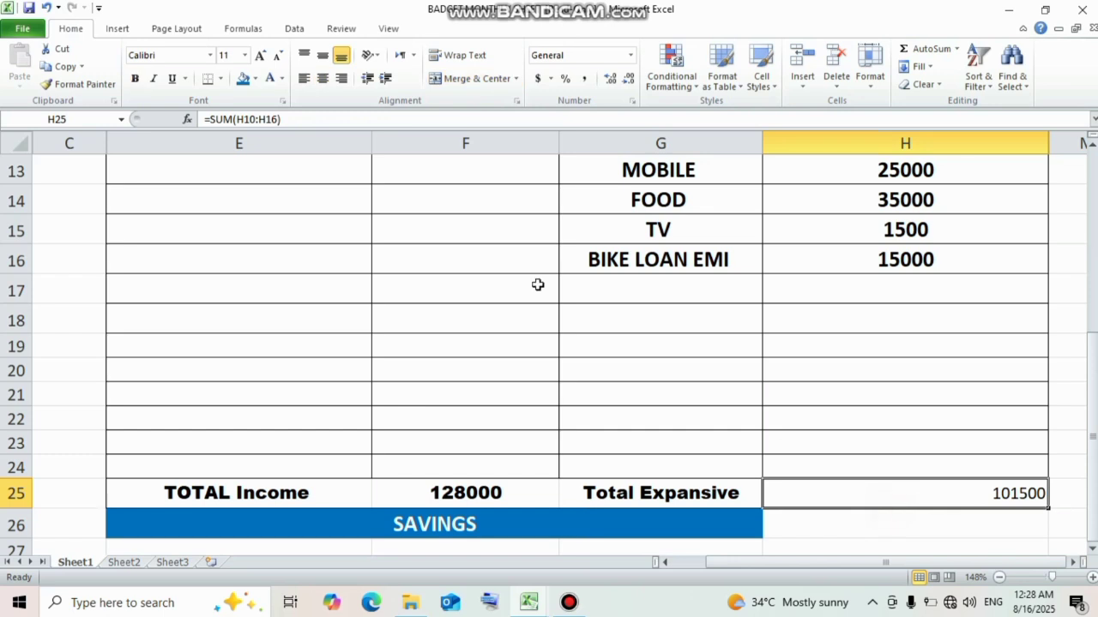
pyautogui.click(134, 78)
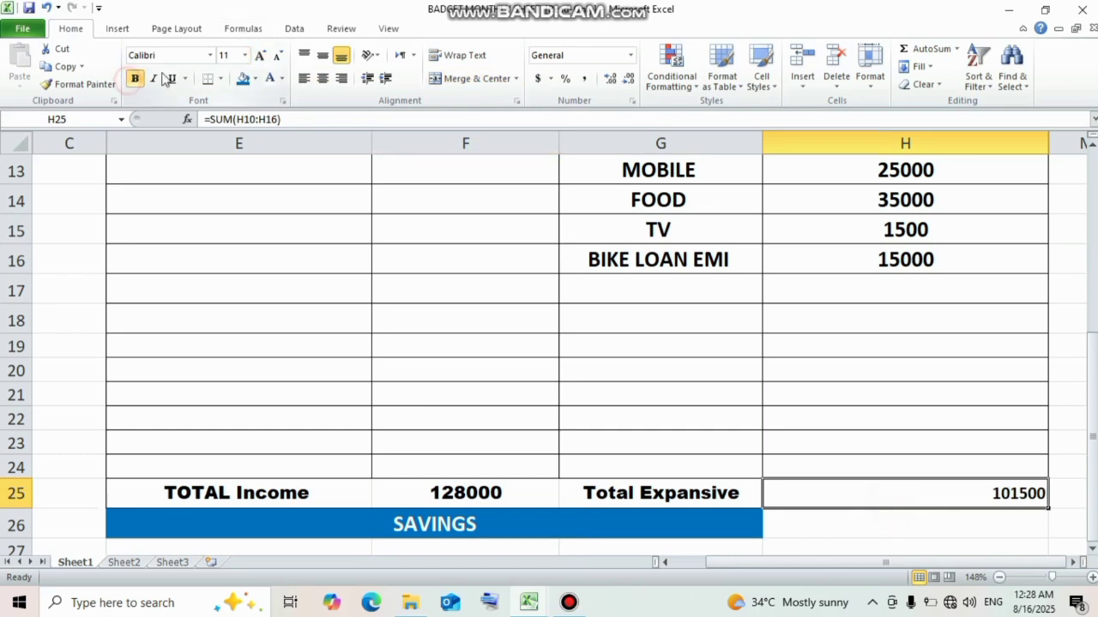
pyautogui.click(260, 57)
pyautogui.click(259, 57)
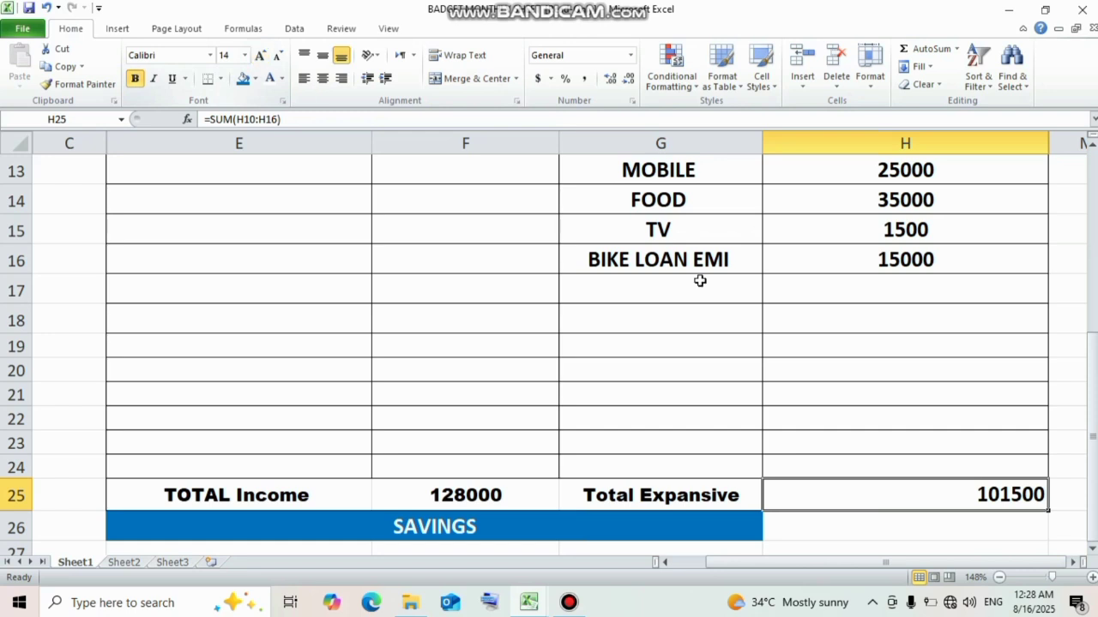
# Calculate the savings in H26 with the formula =F25-H25
pyautogui.click(926, 527)
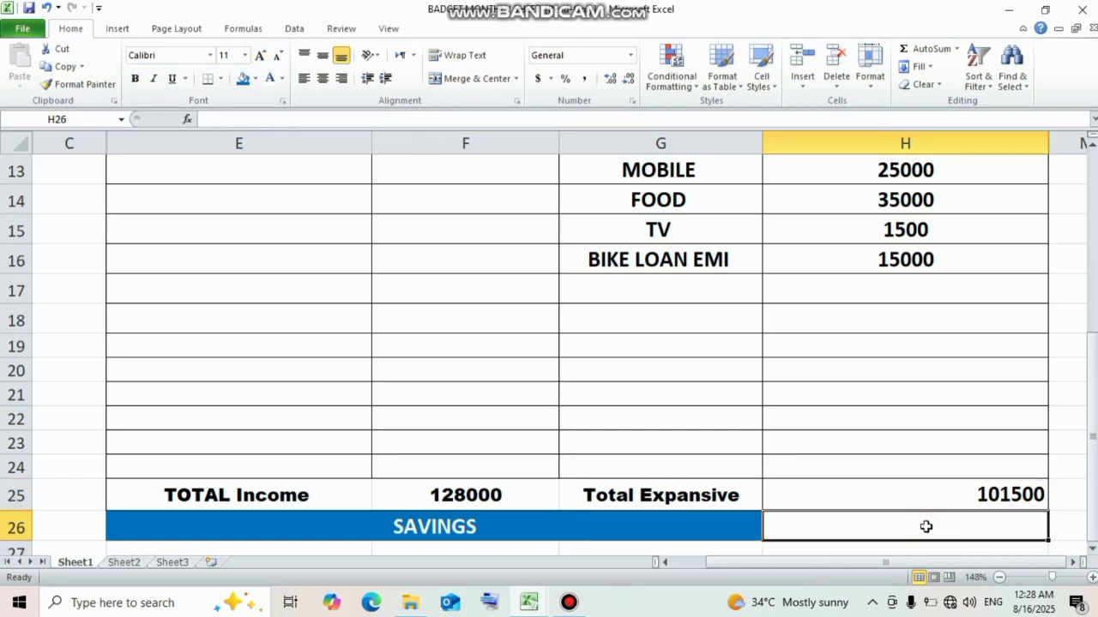
pyautogui.write('=')
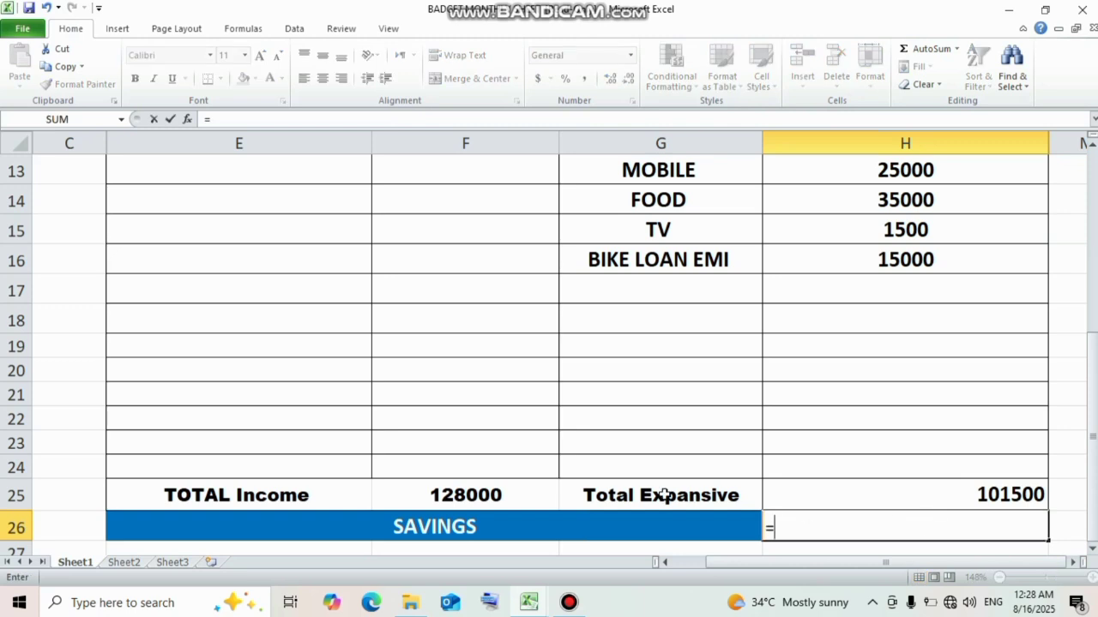
pyautogui.click(501, 487)
pyautogui.write('-')
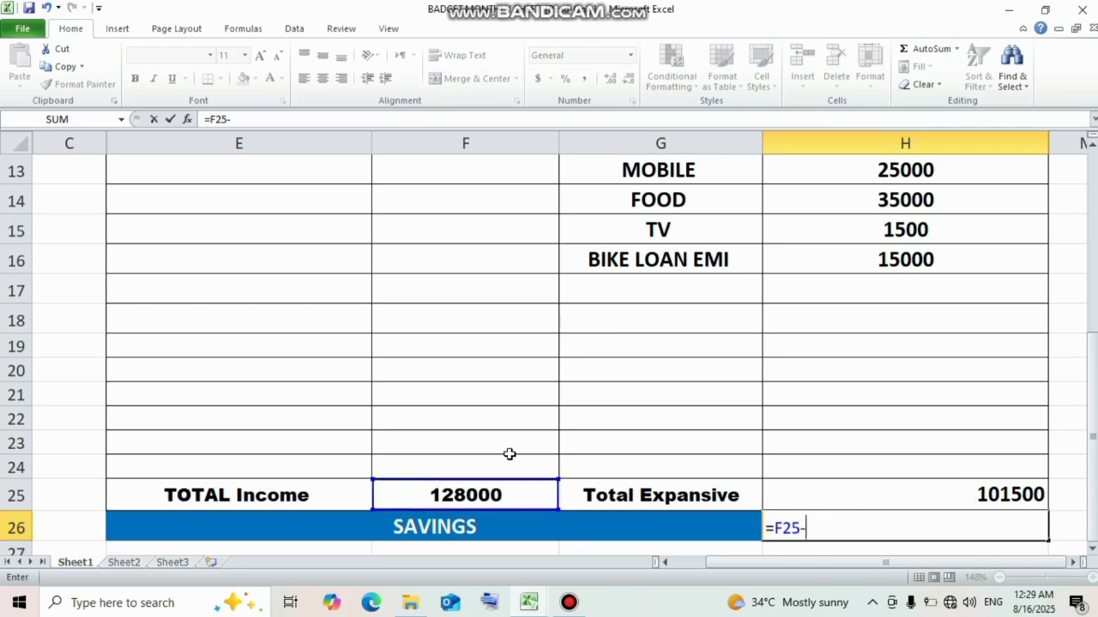
pyautogui.click(949, 499)
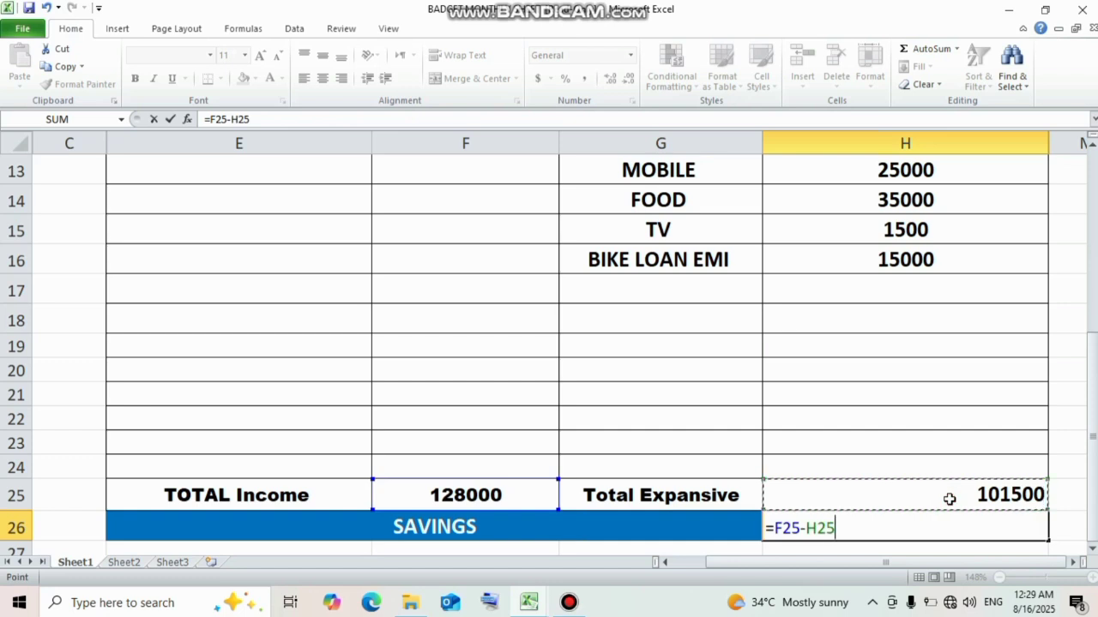
pyautogui.hotkey('ctrl', 'Return')
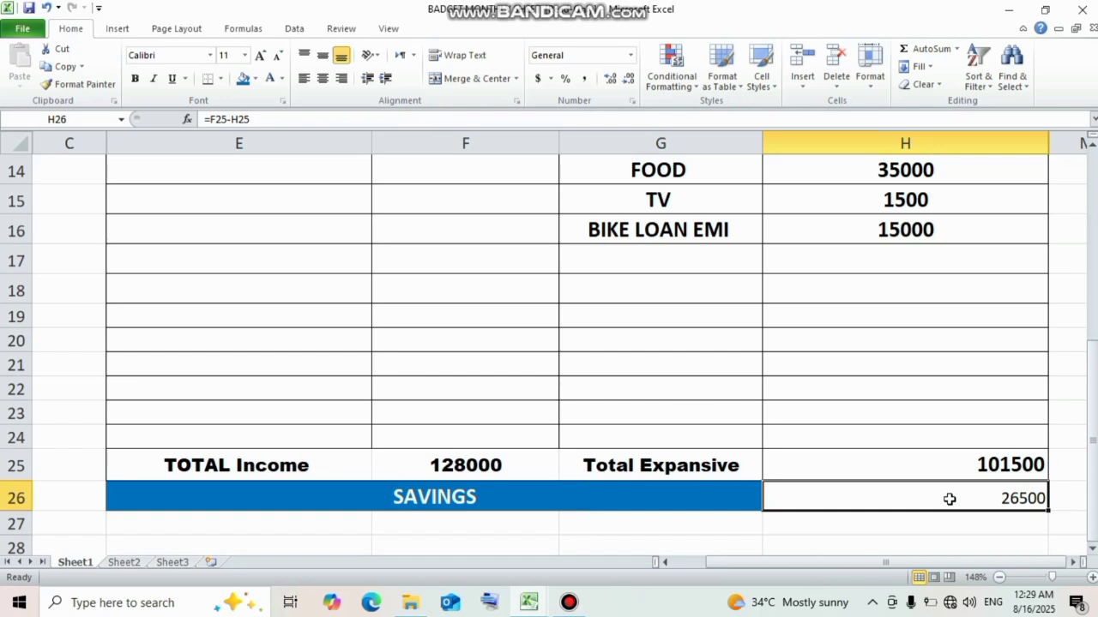
# Center the savings amount in H26 horizontally and set its font size to 14 pt
pyautogui.click(319, 82)
pyautogui.click(262, 56)
pyautogui.click(262, 56)
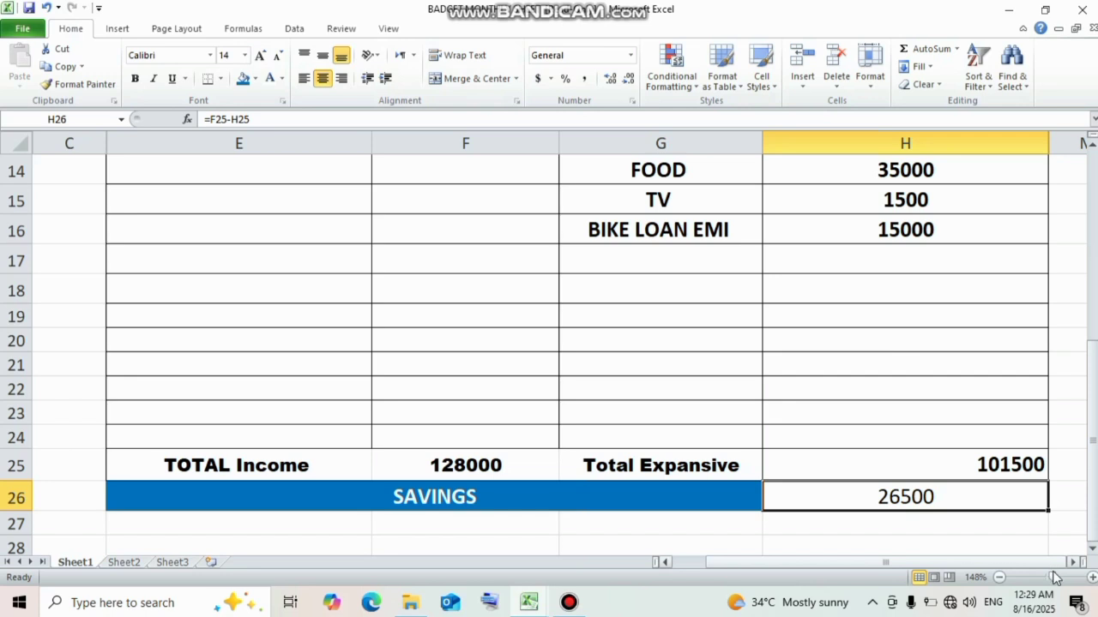
# Try resizing the text of the whole budget table, D4 to H26, enlarging it to 48 pt and shrinking it to 16 pt
pyautogui.moveTo(1055, 577); pyautogui.dragTo(1045, 578)
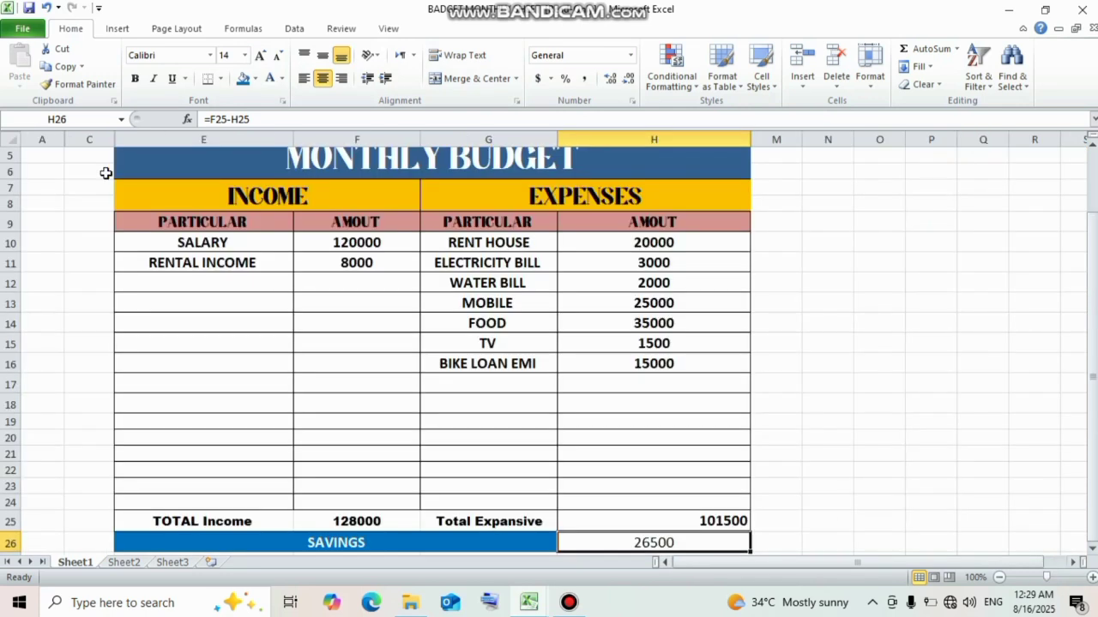
pyautogui.moveTo(152, 167); pyautogui.dragTo(589, 534)
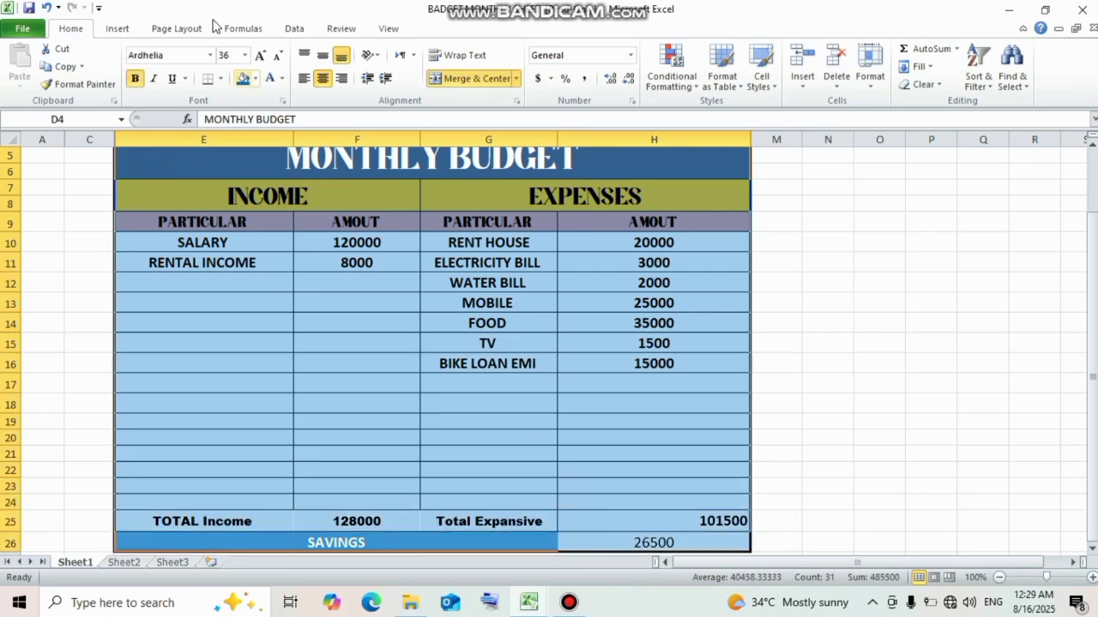
pyautogui.click(262, 59)
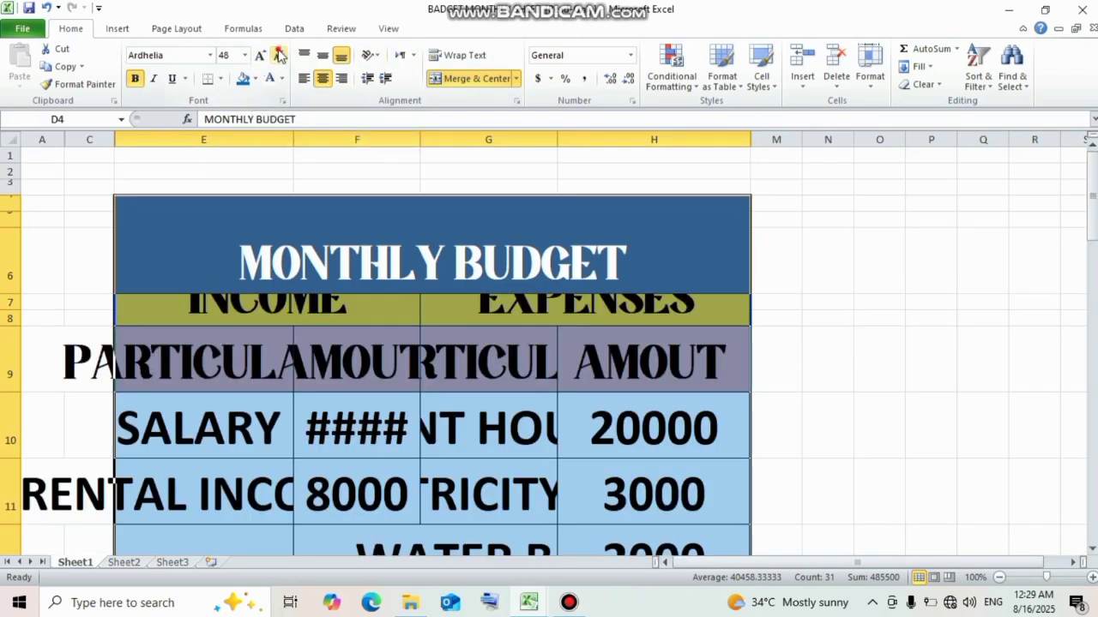
pyautogui.click(279, 55)
pyautogui.click(279, 55)
pyautogui.click(278, 55)
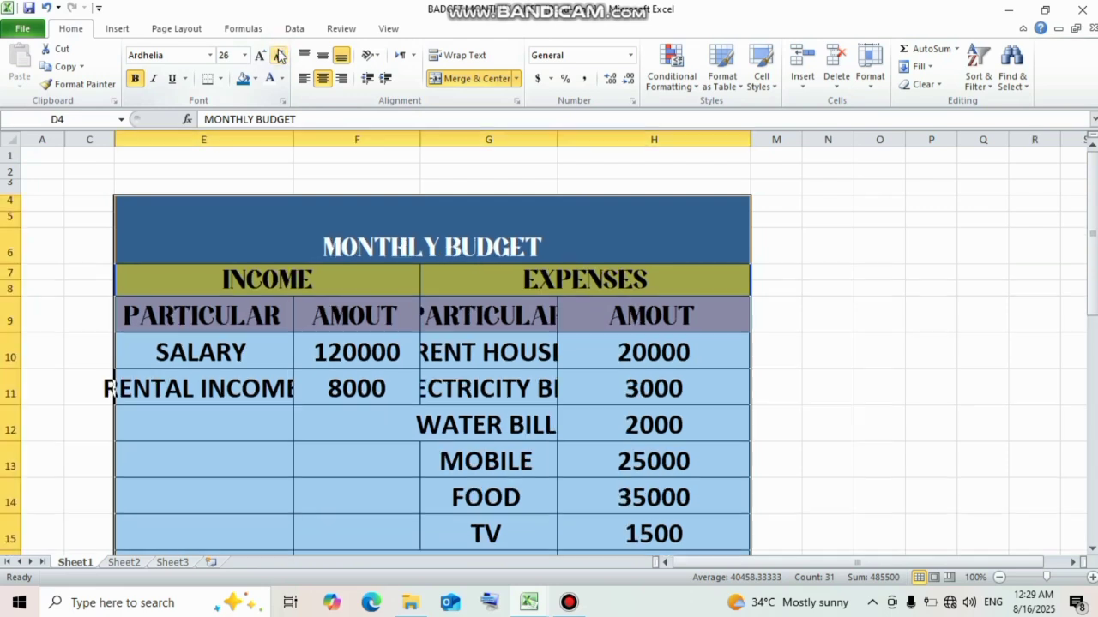
pyautogui.click(279, 55)
pyautogui.click(279, 55)
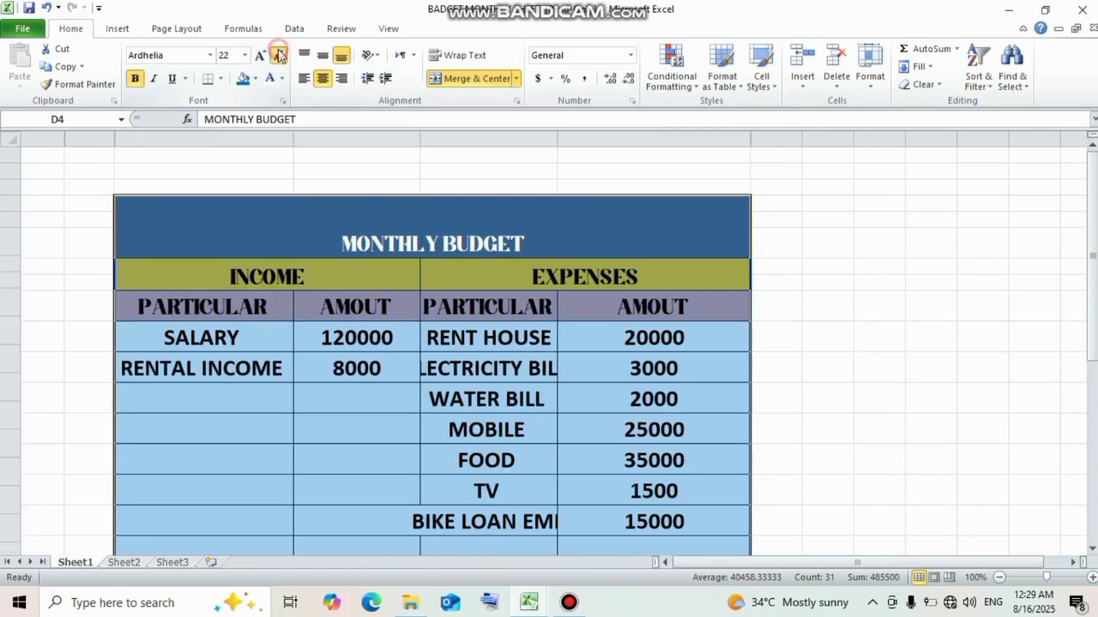
pyautogui.click(279, 55)
pyautogui.click(278, 55)
pyautogui.click(278, 55)
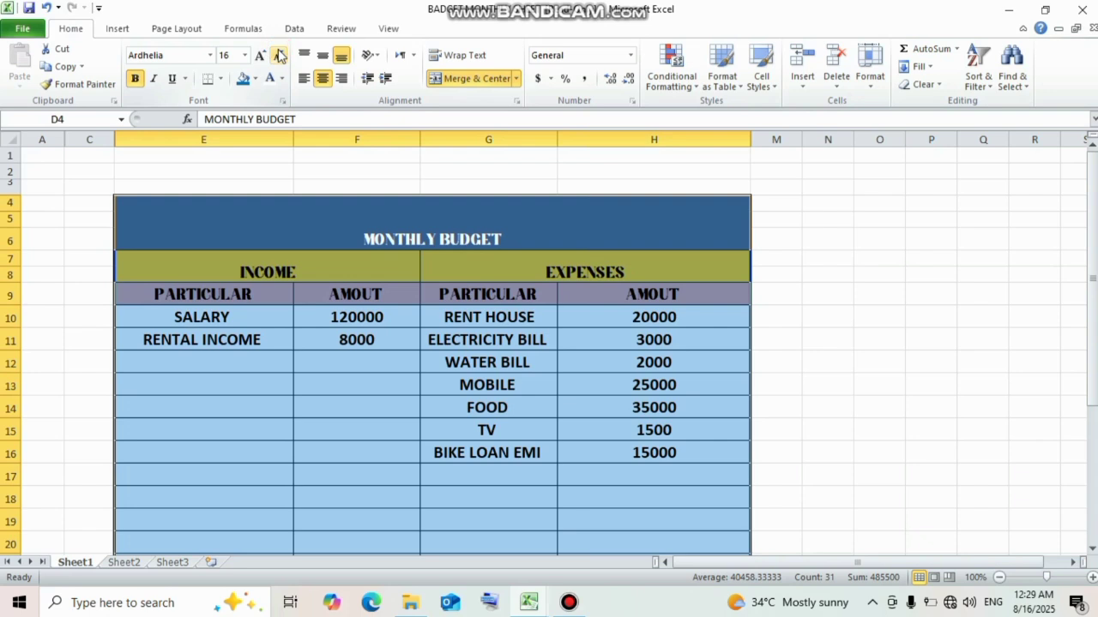
# Undo the font size changes made to the whole budget table
pyautogui.hotkey('ctrl', 'z')
pyautogui.hotkey('ctrl', 'z')
pyautogui.hotkey('ctrl', 'z')
pyautogui.hotkey('ctrl', 'z')
pyautogui.hotkey('ctrl', 'z')
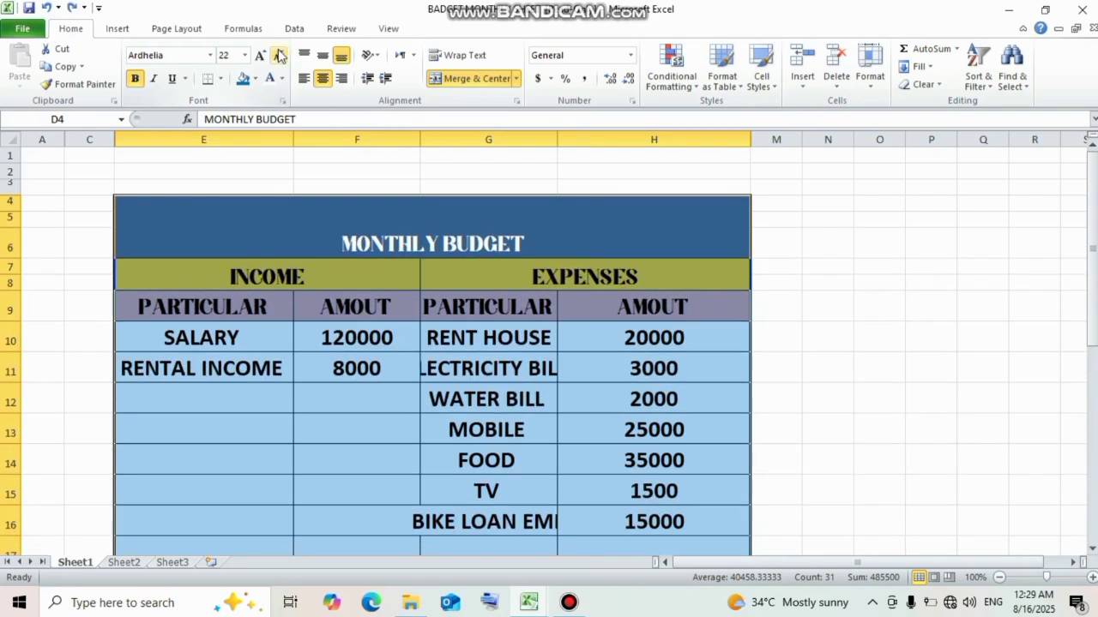
pyautogui.hotkey('ctrl', 'z')
pyautogui.hotkey('ctrl', 'z')
pyautogui.hotkey('ctrl', 'z')
pyautogui.hotkey('ctrl', 'z')
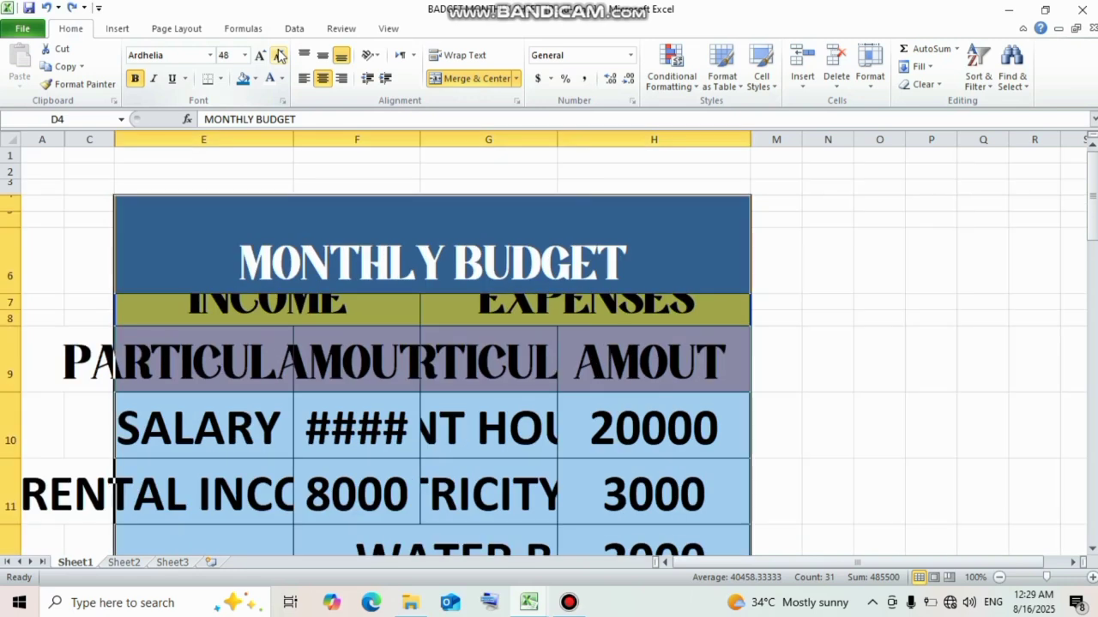
pyautogui.click(944, 384)
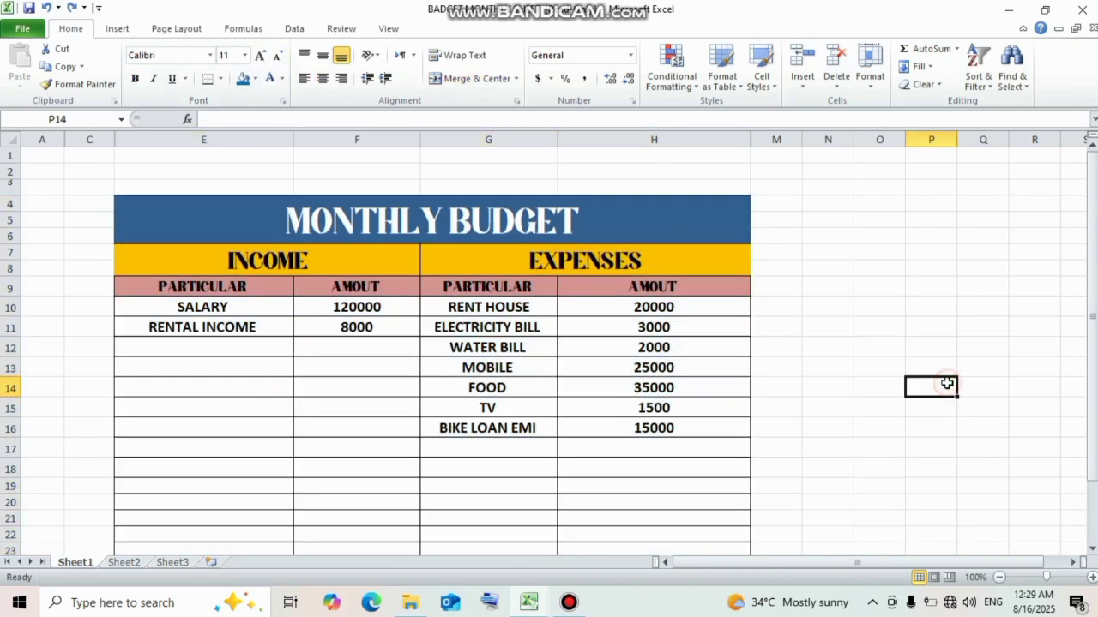
# Apply all borders to the savings amount cell H26
pyautogui.moveTo(1092, 367); pyautogui.dragTo(1092, 414)
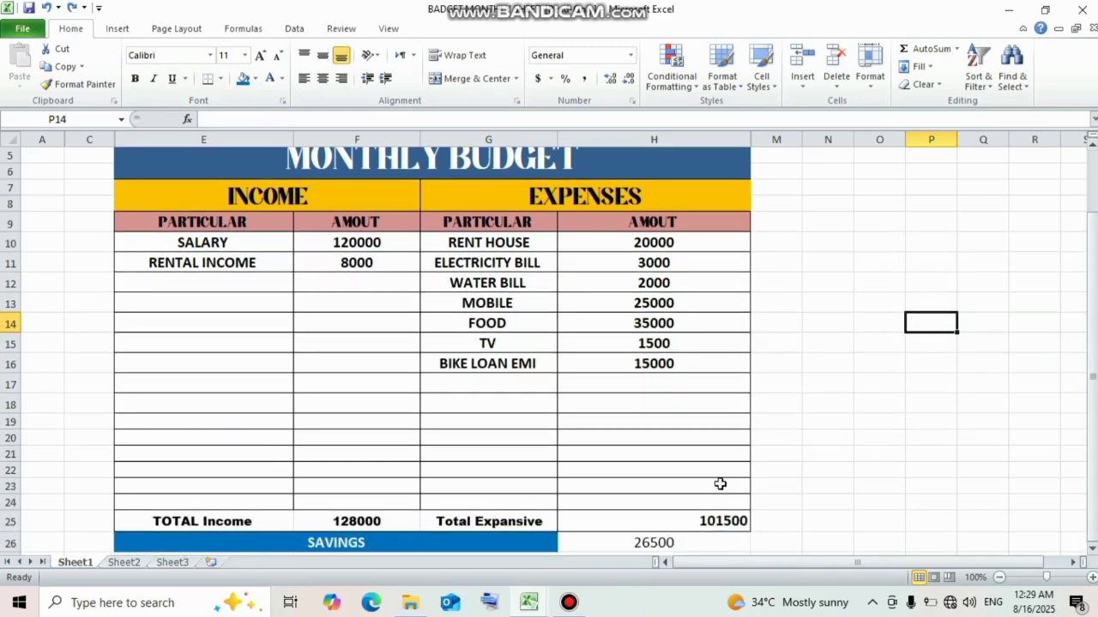
pyautogui.click(683, 545)
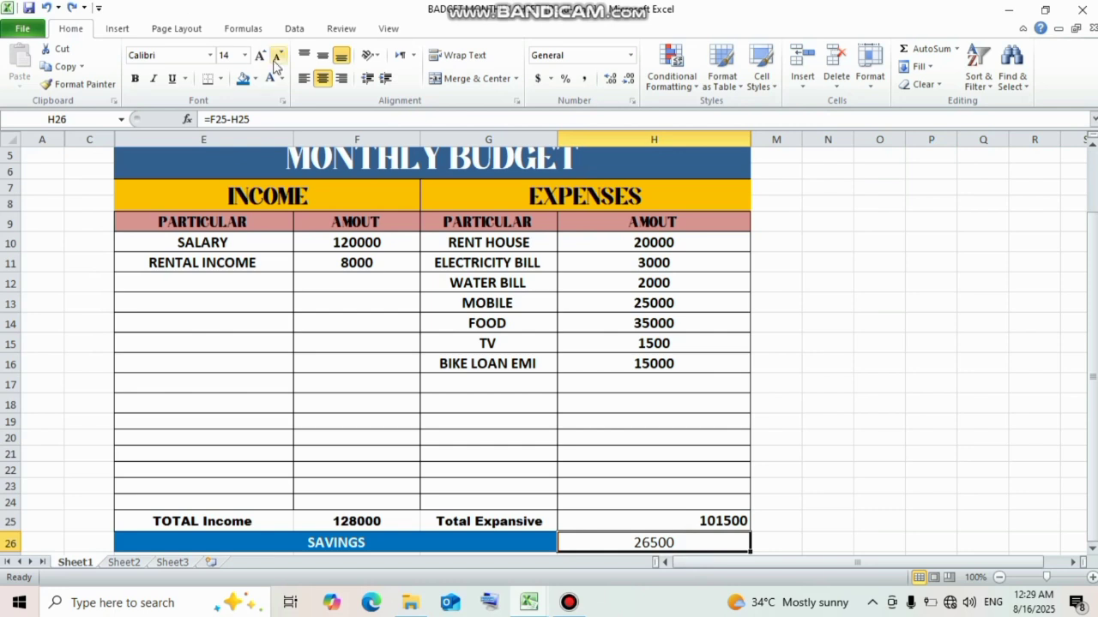
pyautogui.click(221, 79)
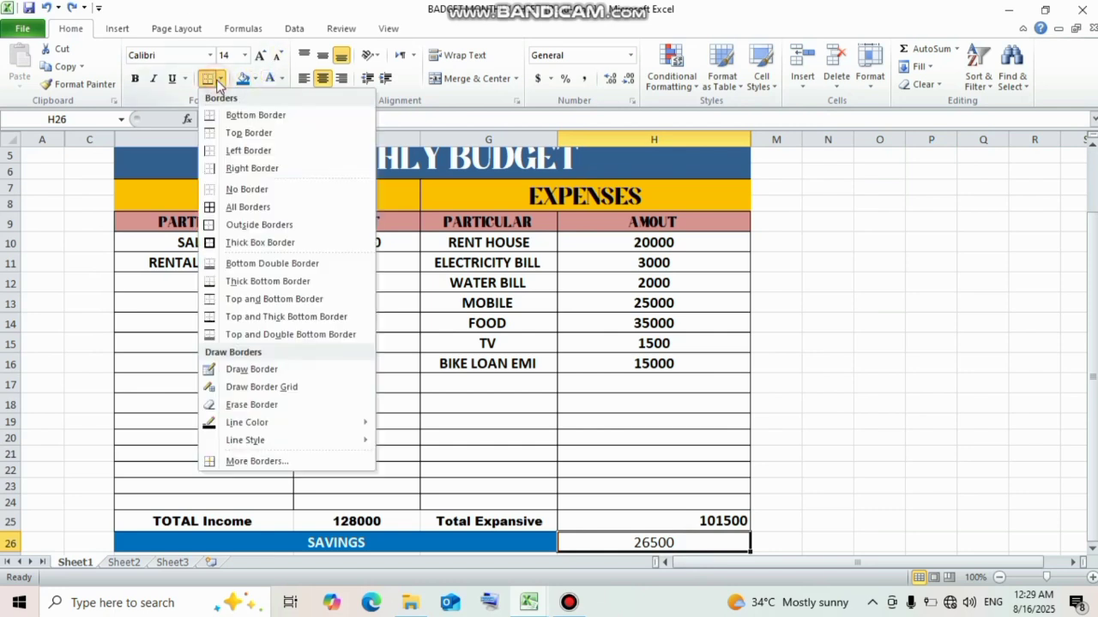
pyautogui.click(274, 210)
pyautogui.click(923, 344)
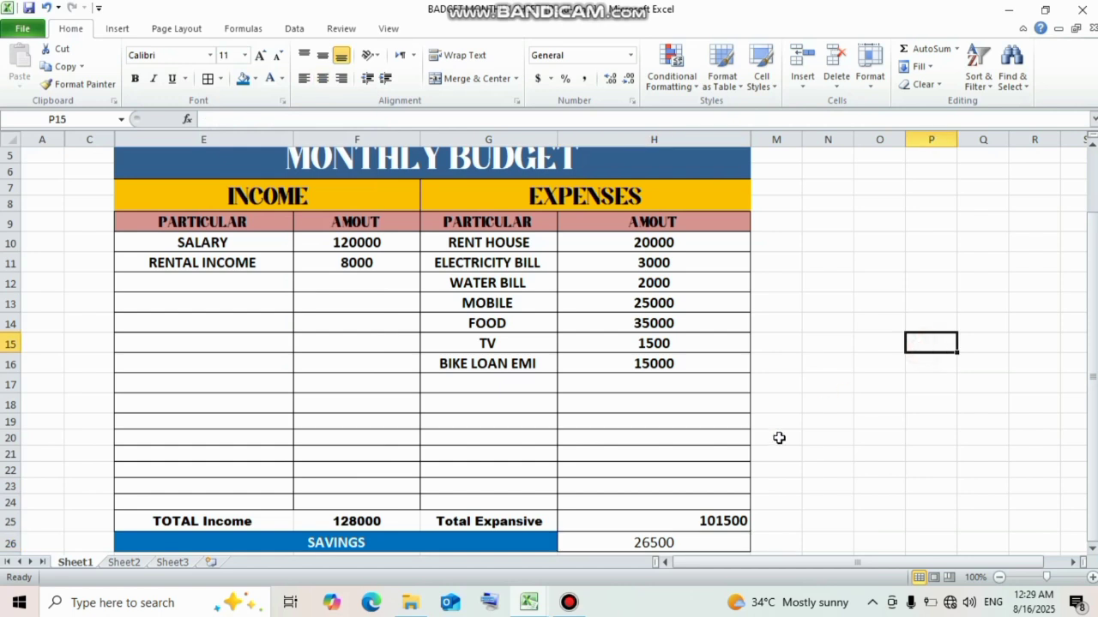
# Center the expense total and savings amount in H25:H26 horizontally and make both bold
pyautogui.click(666, 545)
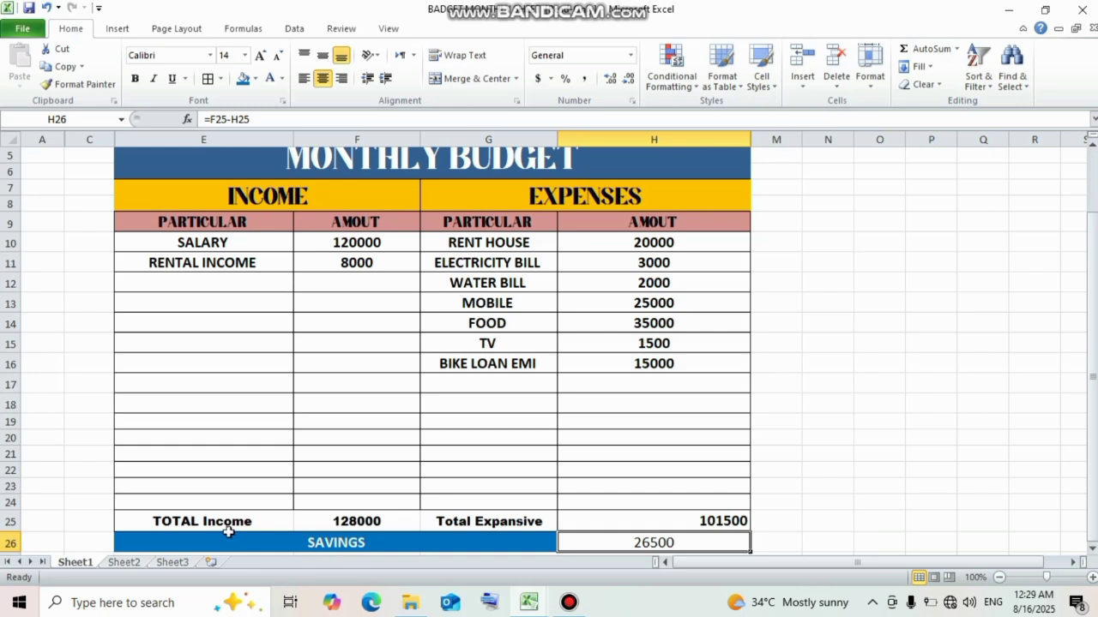
pyautogui.moveTo(687, 515); pyautogui.dragTo(687, 542)
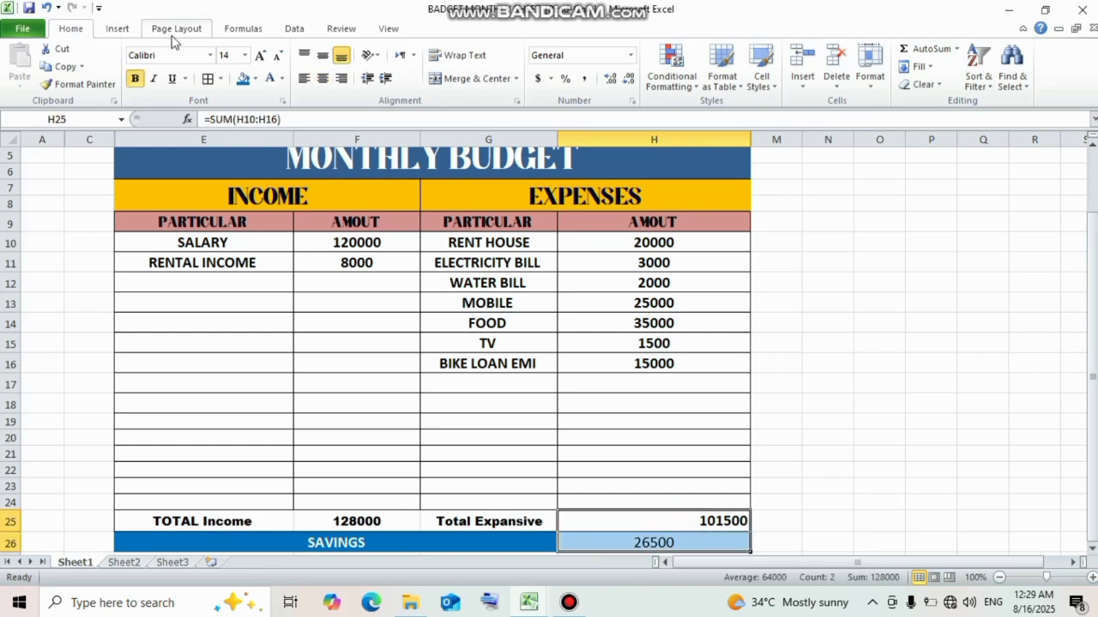
pyautogui.click(321, 79)
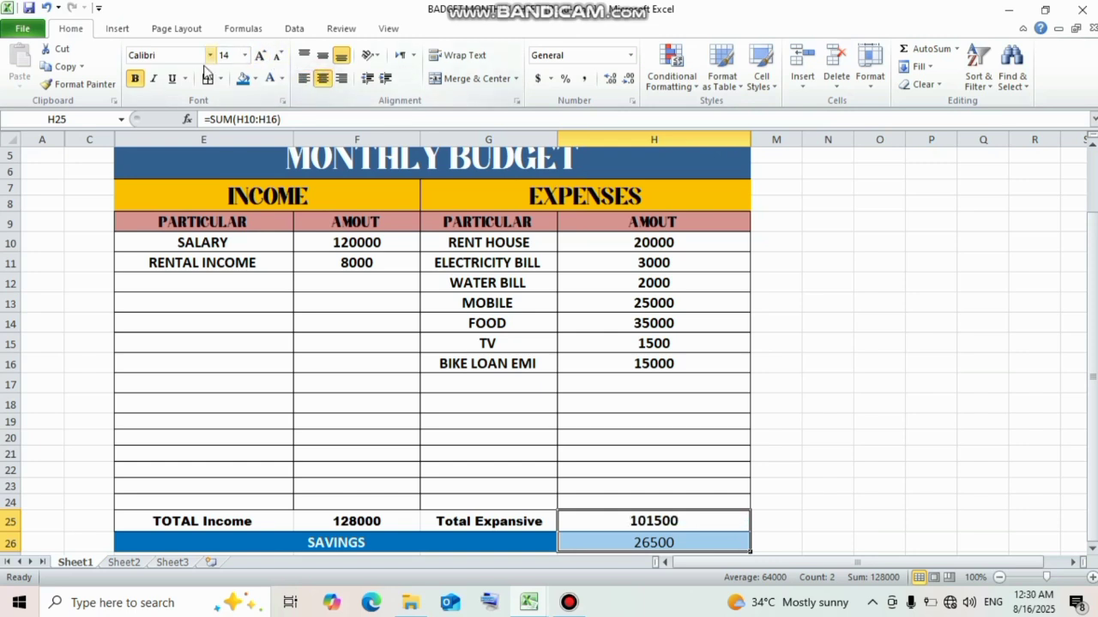
pyautogui.click(135, 80)
pyautogui.click(135, 79)
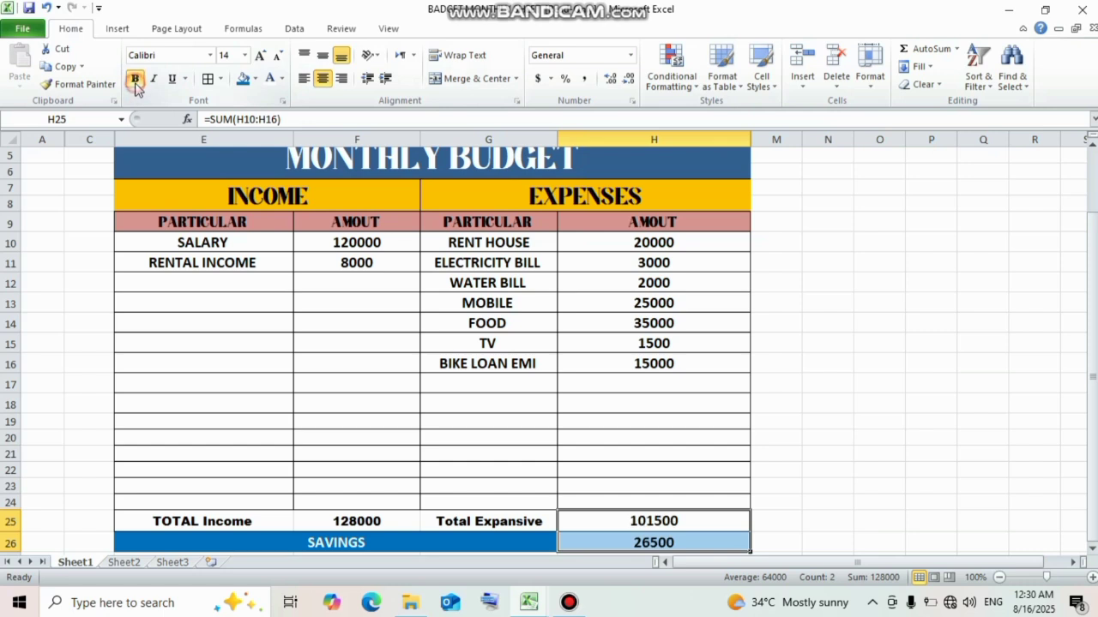
pyautogui.click(748, 249)
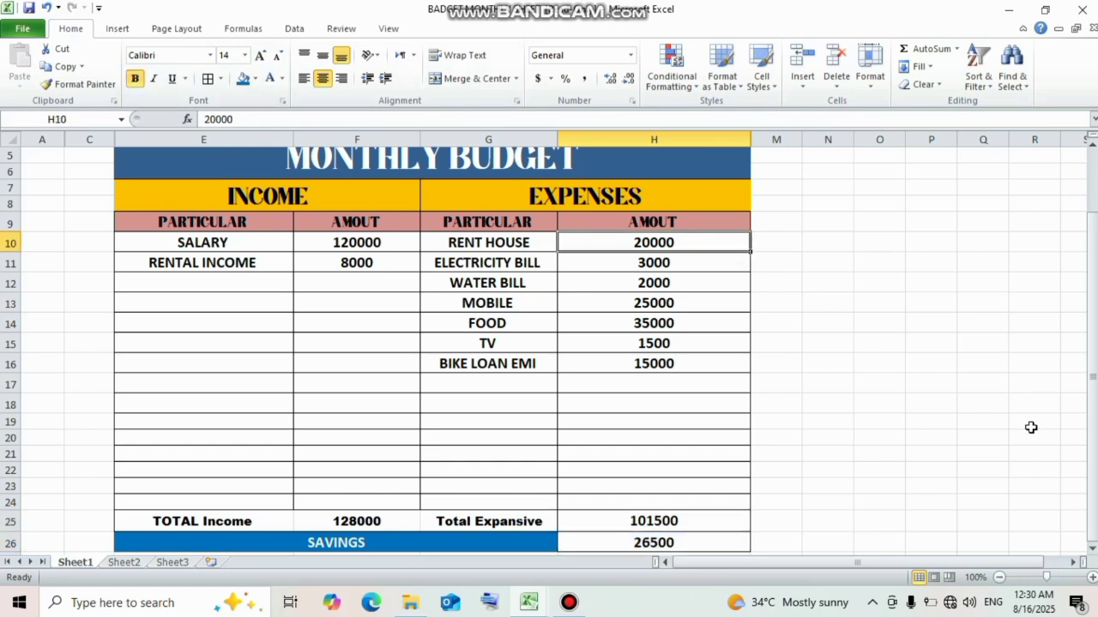
pyautogui.click(643, 309)
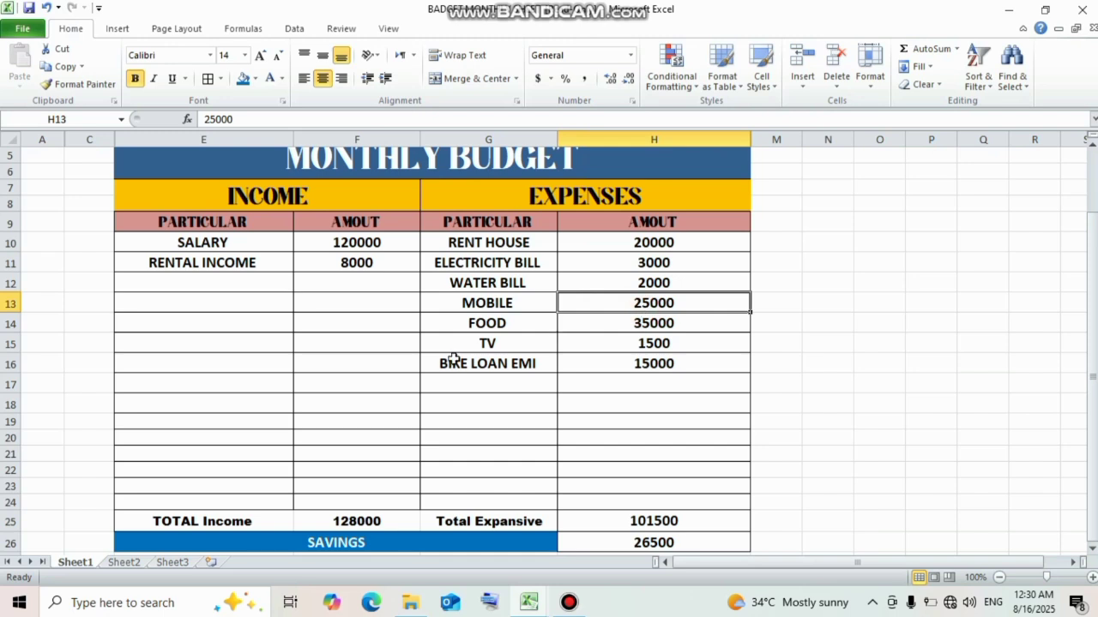